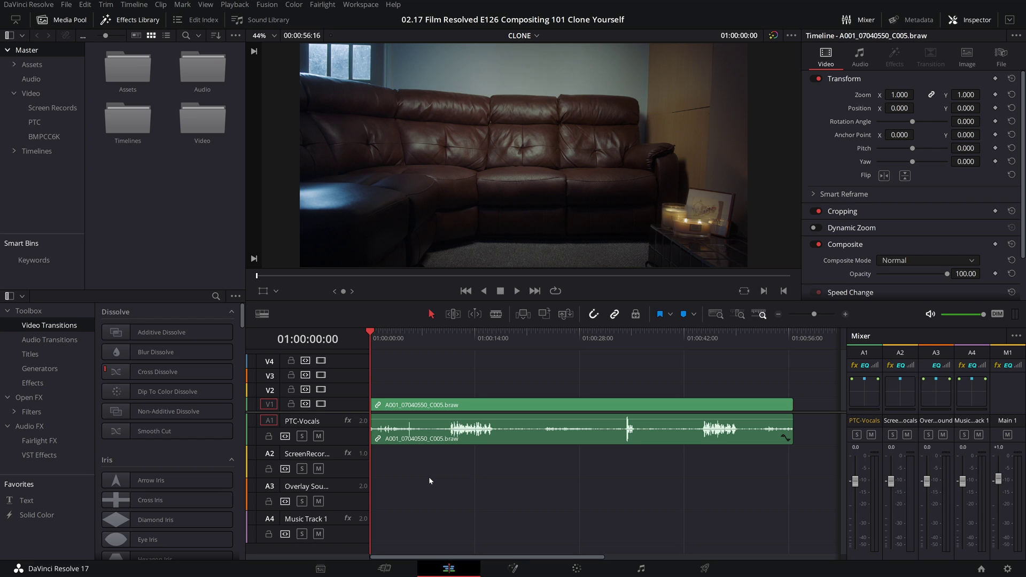
Mute the PTC-Vocals track A1 and scrub through the first sofa take, ending about 18 seconds in
{"action": "left_click", "coordinate": [319, 436]}
{"action": "left_click_drag", "start_coordinate": [380, 336], "coordinate": [512, 334]}
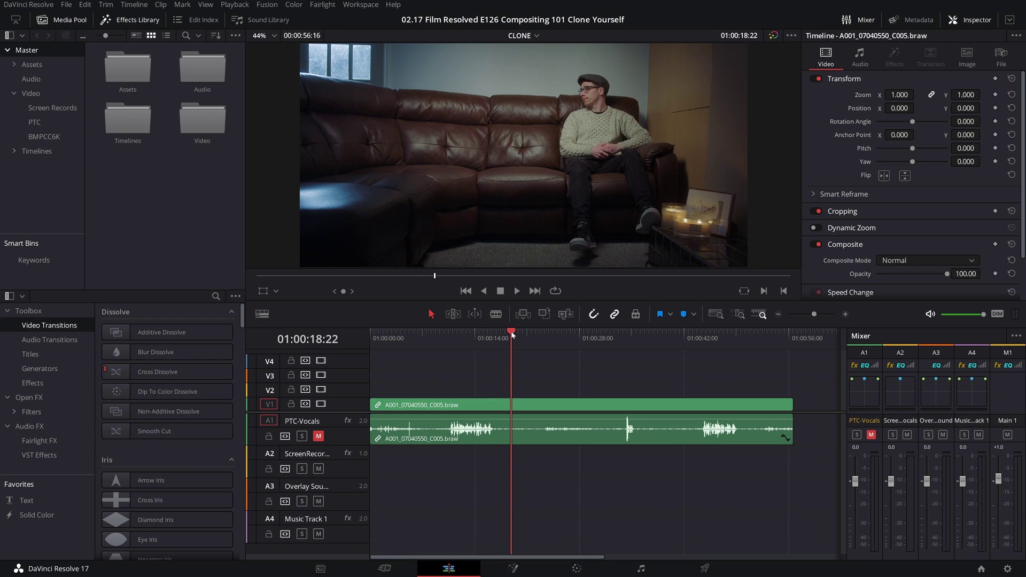
{"action": "left_click_drag", "start_coordinate": [511, 334], "coordinate": [751, 360]}
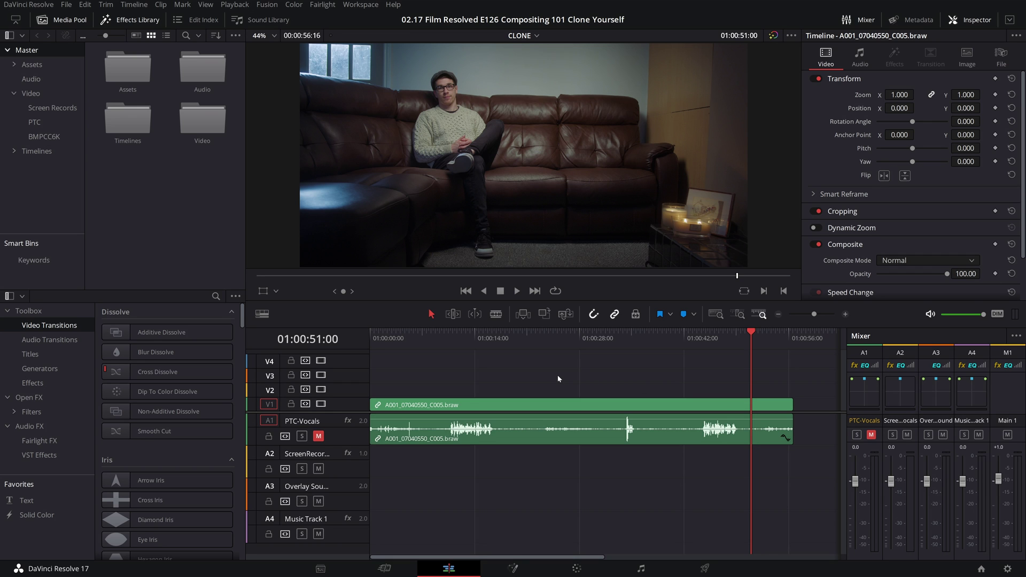
{"action": "left_click", "coordinate": [510, 342]}
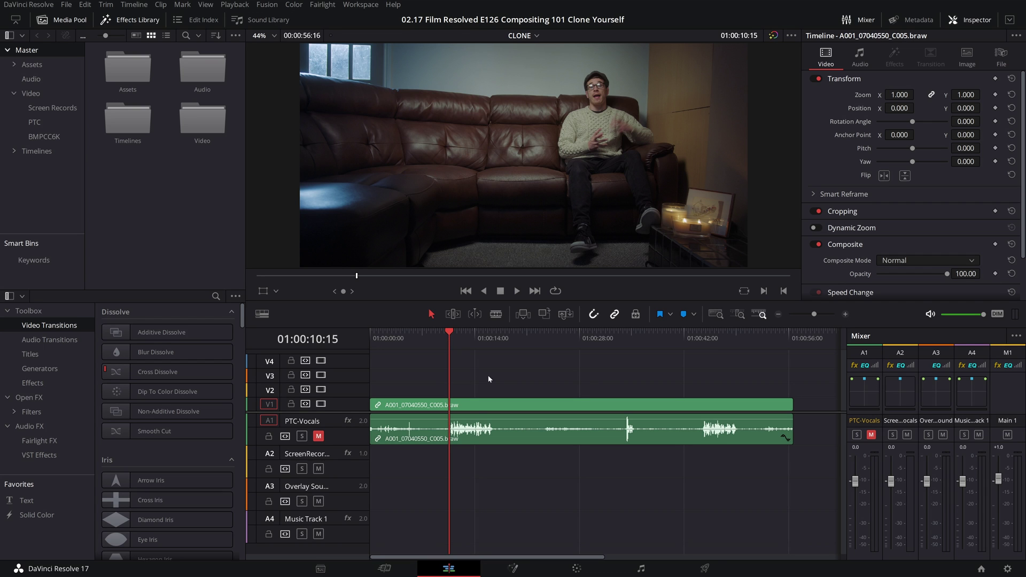
Unmute PTC-Vocals, locate the first-take cut near ten seconds, step back one second and mark an out point
{"action": "scroll", "coordinate": [487, 390], "scroll_direction": "up", "scroll_amount": 2}
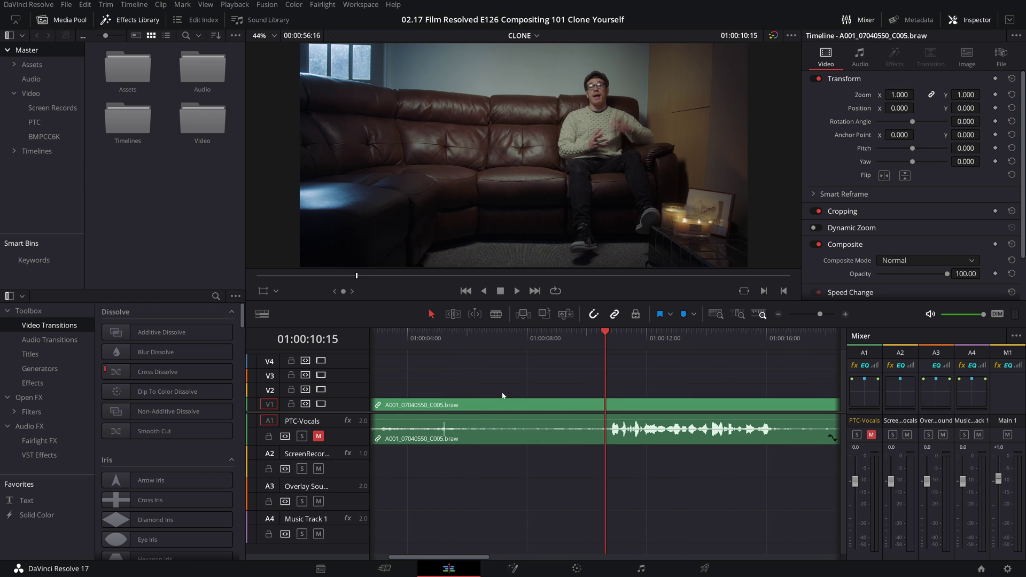
{"action": "left_click", "coordinate": [607, 334]}
{"action": "left_click_drag", "start_coordinate": [607, 334], "coordinate": [611, 334]}
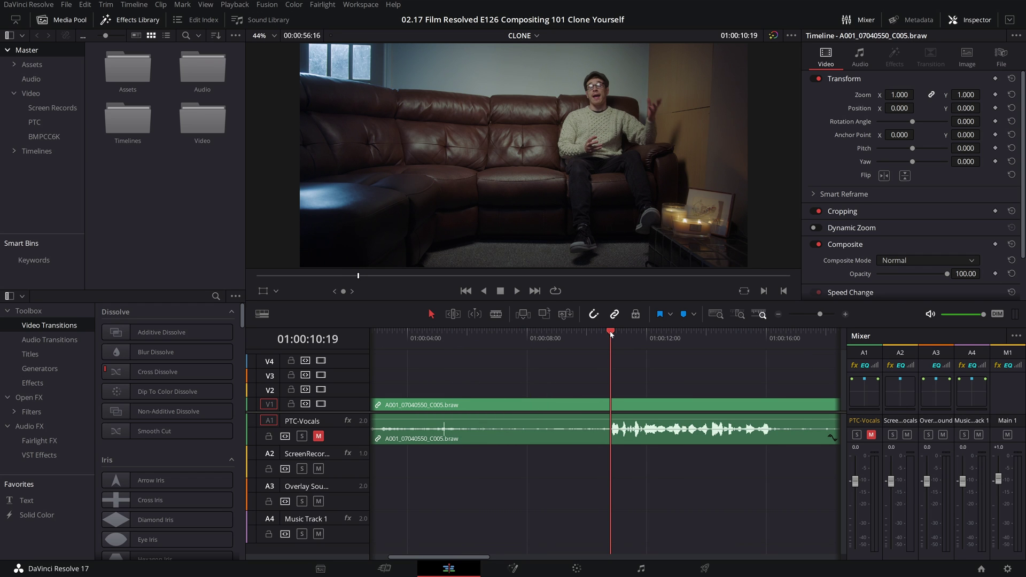
{"action": "left_click", "coordinate": [319, 437]}
{"action": "key", "text": "shift+Left"}
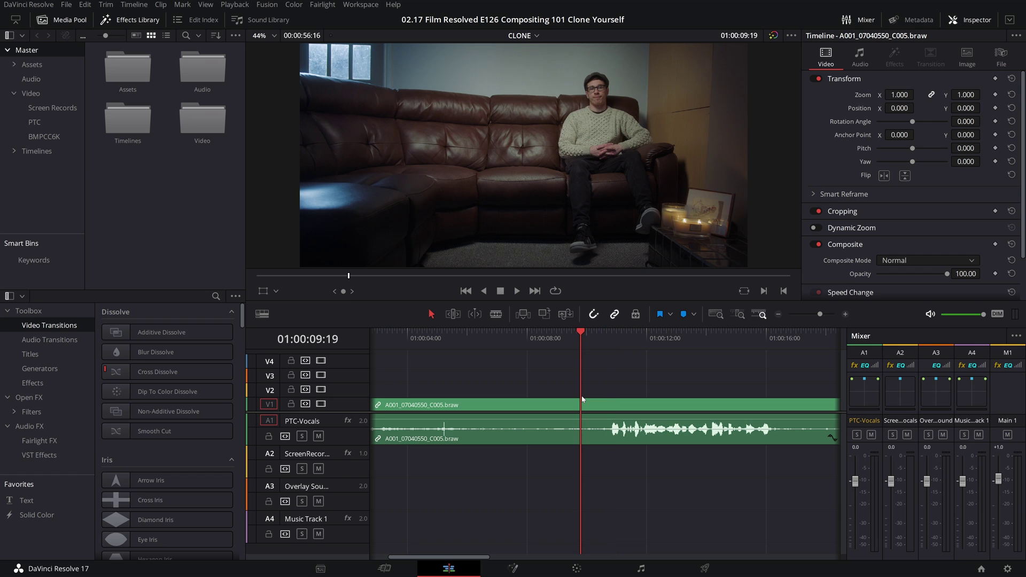
{"action": "key", "text": "o"}
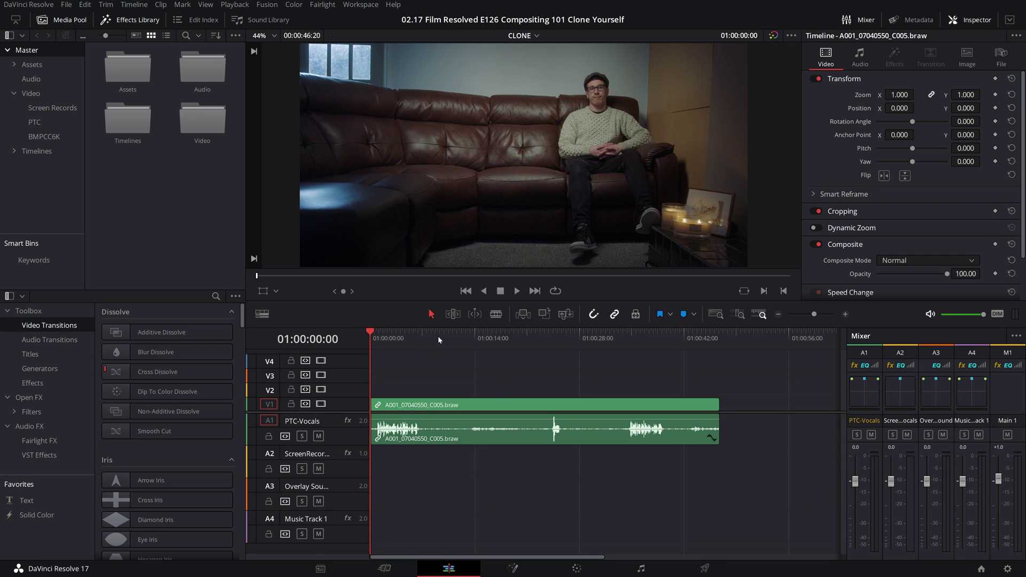
Split the sofa clip and its audio where the first take ends at 01:00:12:18
{"action": "left_click_drag", "start_coordinate": [437, 335], "coordinate": [433, 340]}
{"action": "key", "text": "space"}
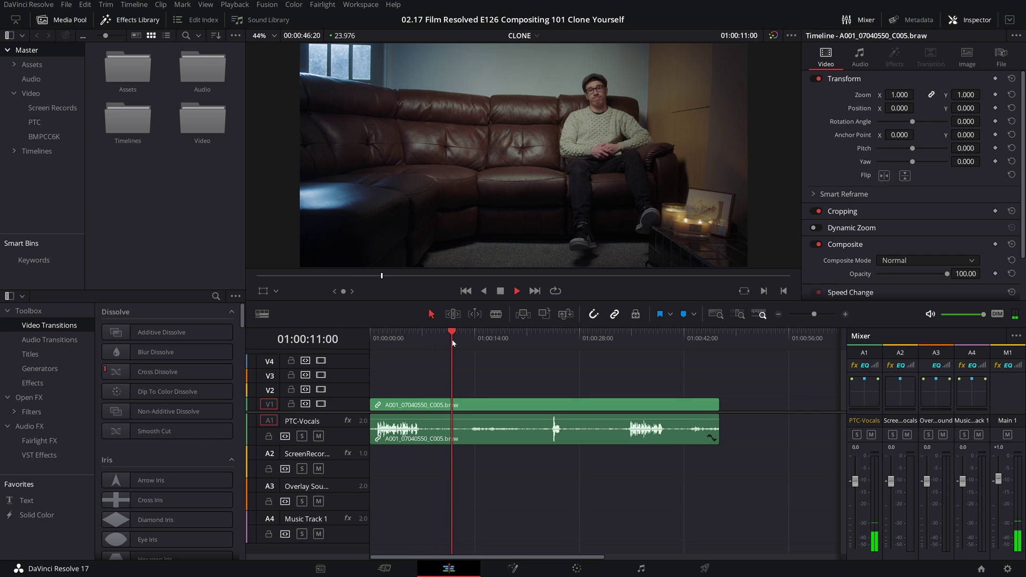
{"action": "key", "text": "space"}
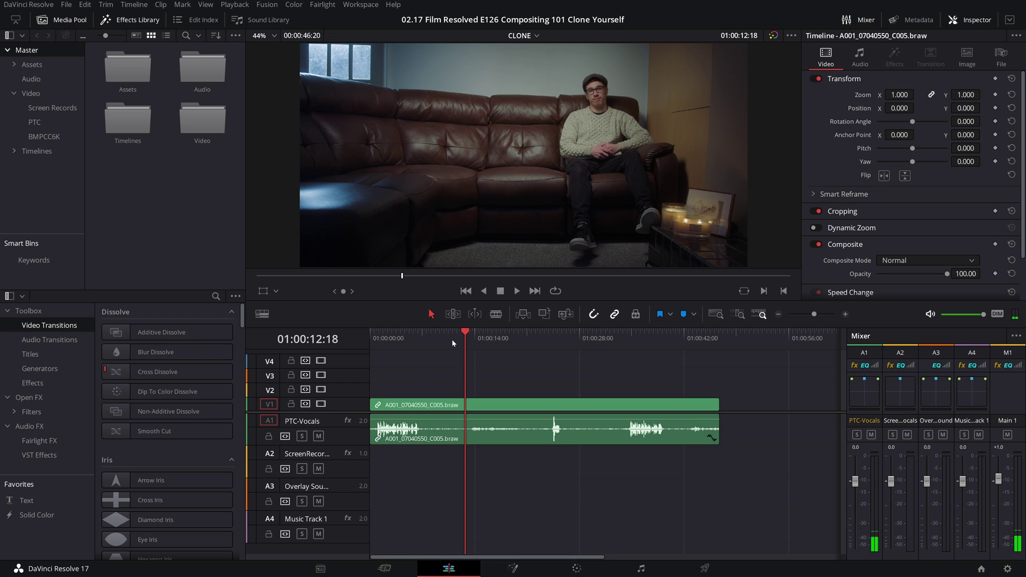
{"action": "left_click", "coordinate": [506, 411]}
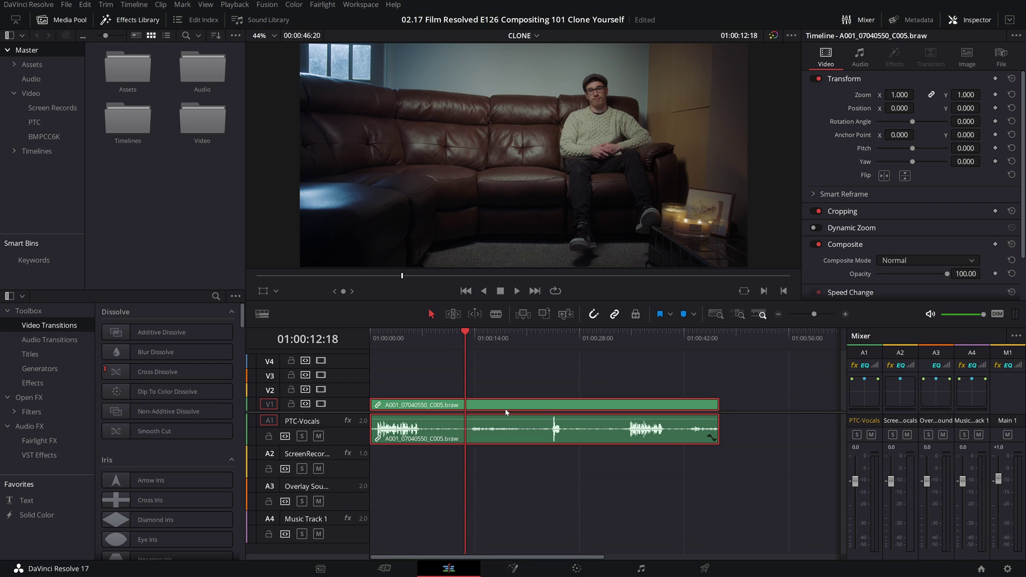
{"action": "key", "text": "ctrl+b"}
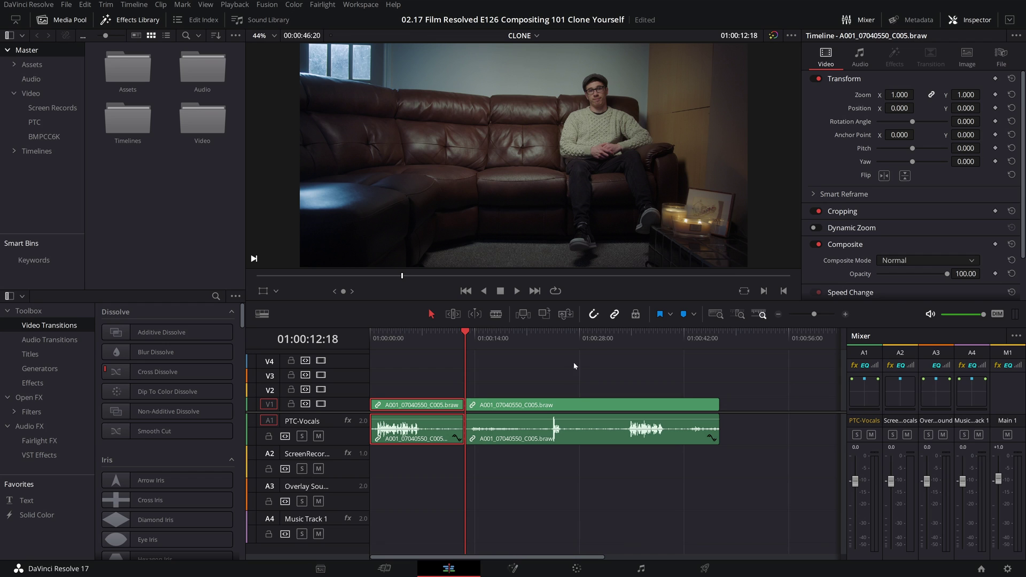
Split the remaining clip again where the second take begins at 01:00:34:12
{"action": "left_click", "coordinate": [620, 335]}
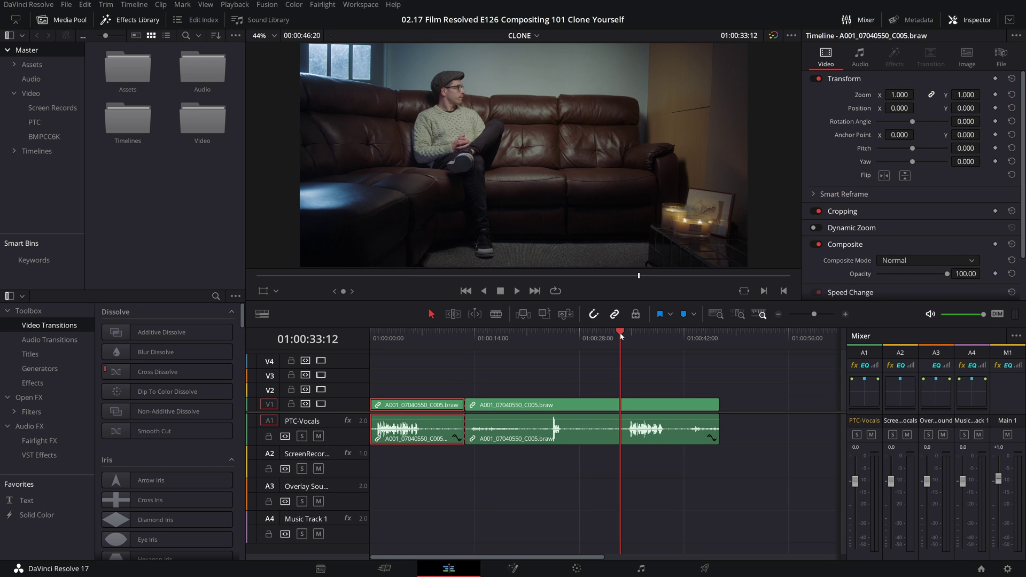
{"action": "left_click_drag", "start_coordinate": [619, 334], "coordinate": [628, 336]}
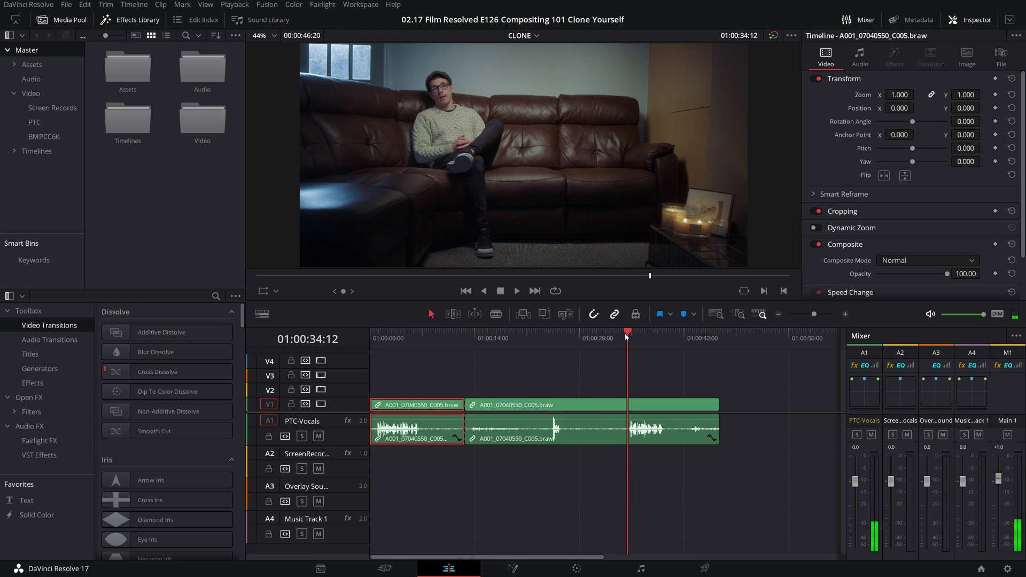
{"action": "left_click", "coordinate": [605, 408]}
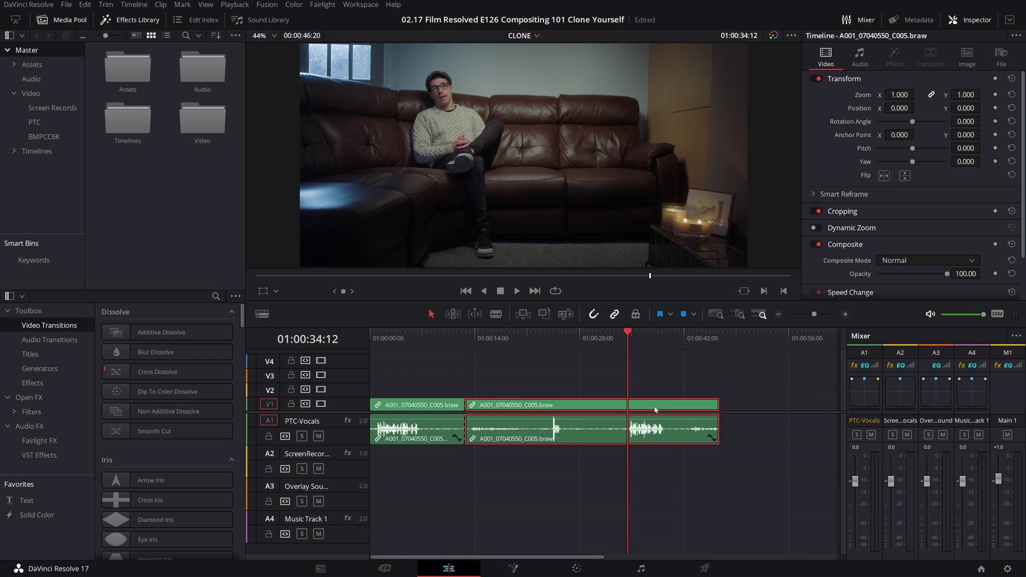
{"action": "key", "text": "ctrl+b"}
Delete the unwanted middle section and move the second take up onto V2 and A2
{"action": "left_click", "coordinate": [598, 406]}
{"action": "key", "text": "Delete"}
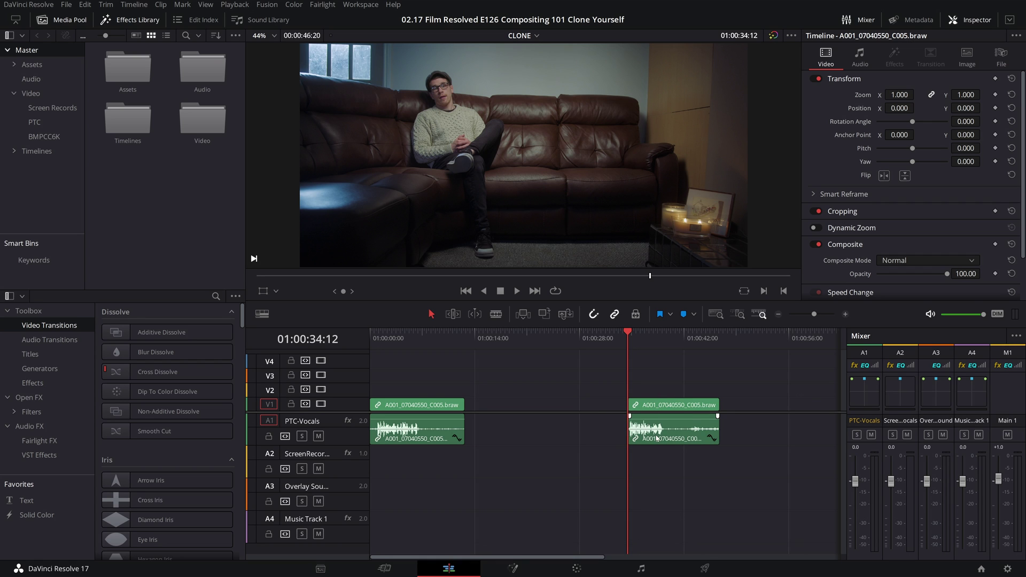
{"action": "left_click", "coordinate": [657, 406]}
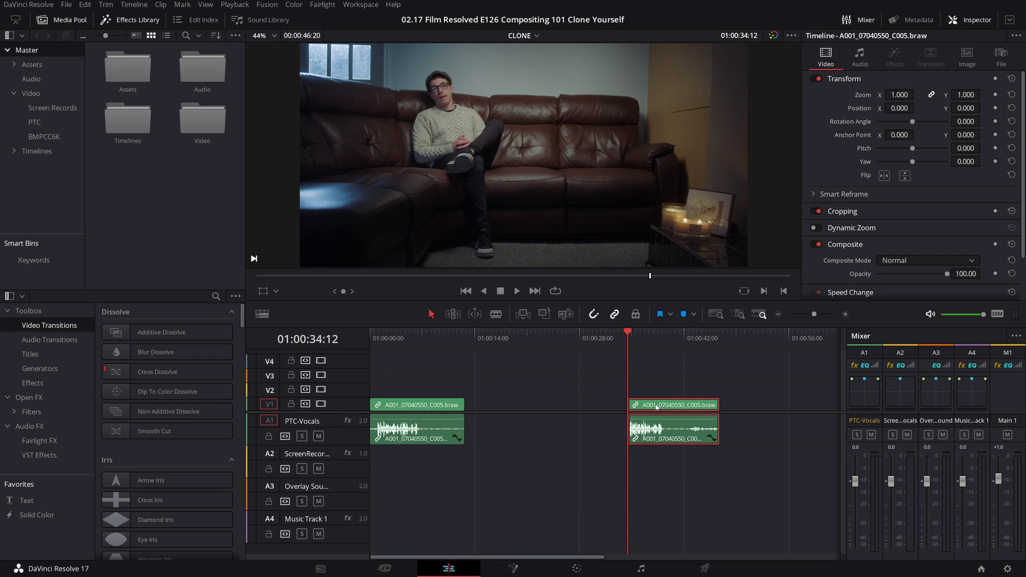
{"action": "key", "text": "alt+Up"}
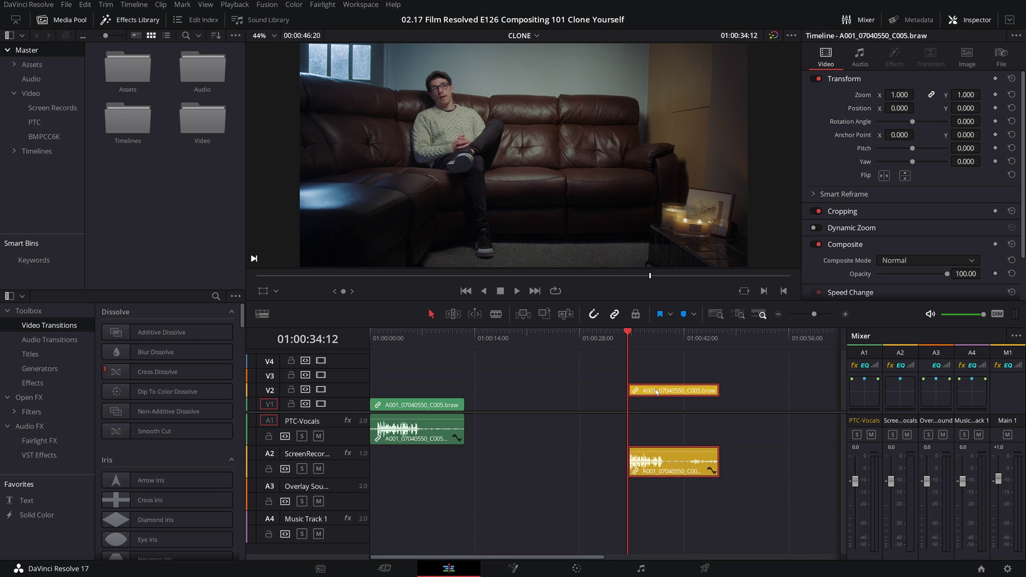
Slide the V2/A2 second take back near the first and extend its start about 3 seconds
{"action": "left_click_drag", "start_coordinate": [656, 391], "coordinate": [450, 389]}
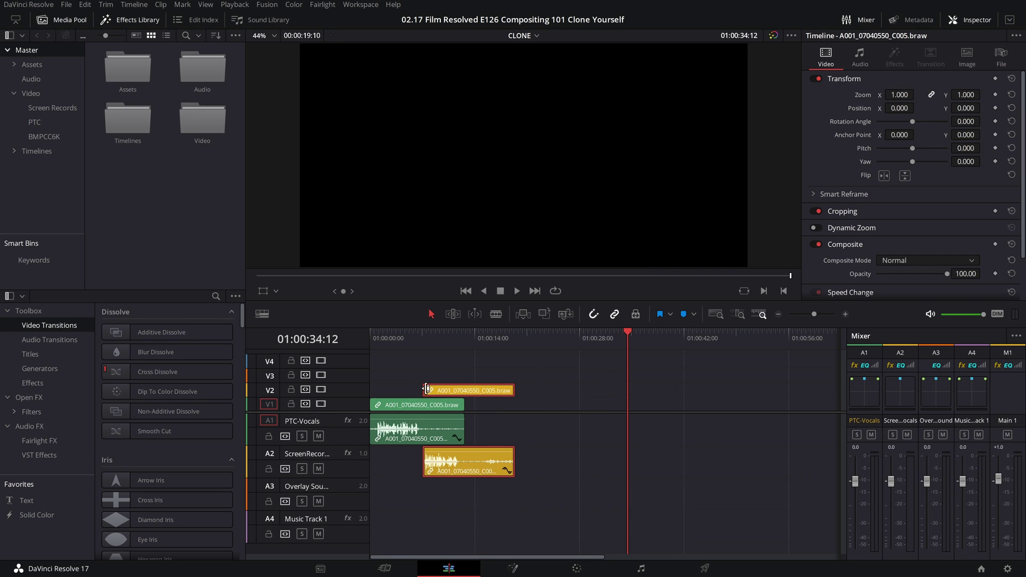
{"action": "left_click", "coordinate": [425, 388]}
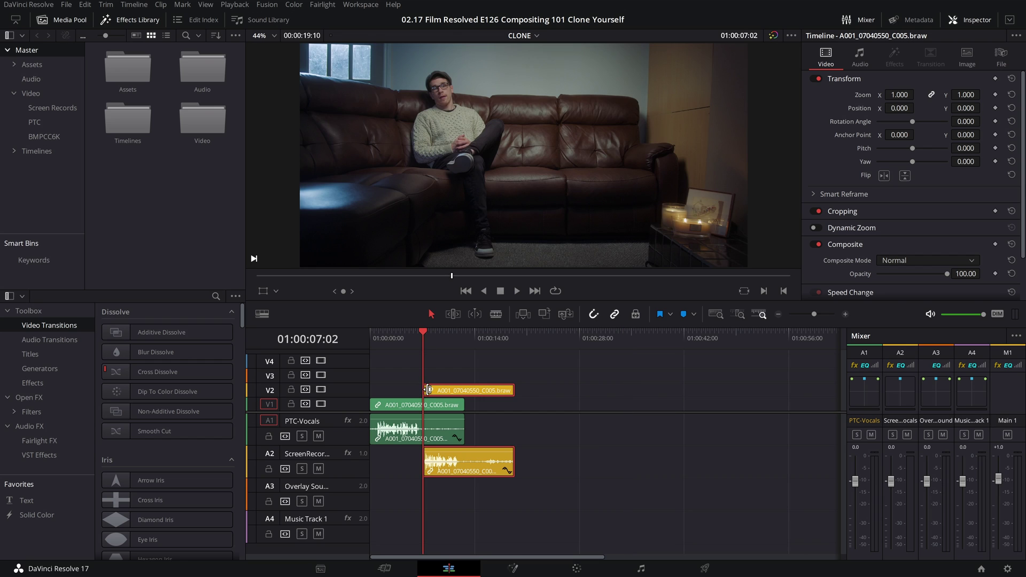
{"action": "key", "text": "ctrl+equal"}
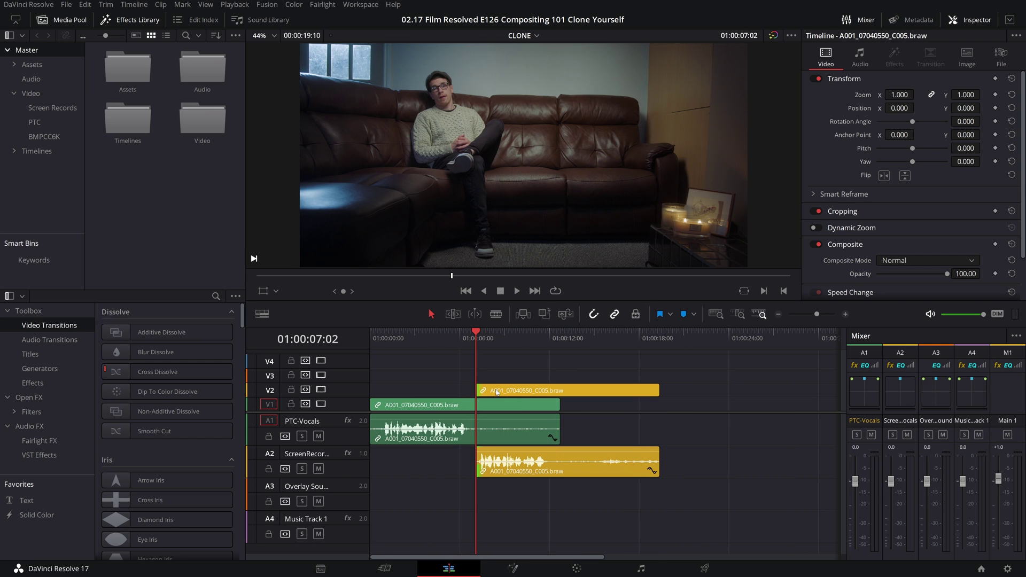
{"action": "left_click_drag", "start_coordinate": [477, 390], "coordinate": [404, 390]}
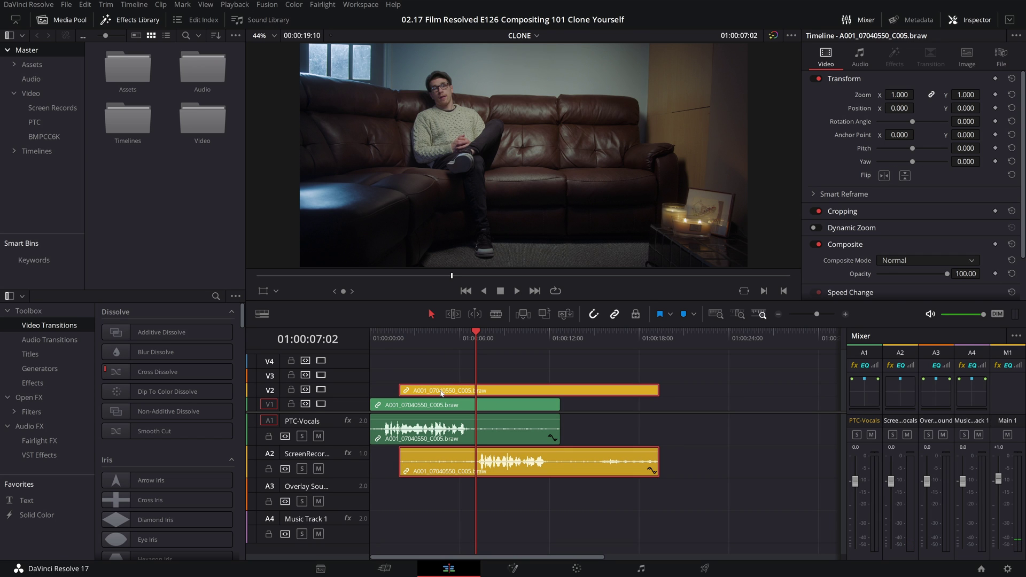
{"action": "mouse_move", "coordinate": [543, 394]}
{"action": "left_mouse_down"}
{"action": "mouse_move", "coordinate": [580, 394]}
{"action": "mouse_move", "coordinate": [514, 395]}
{"action": "mouse_move", "coordinate": [534, 395]}
{"action": "left_mouse_up"}
Play back the section where both takes overlap to check their sync
{"action": "left_click", "coordinate": [443, 344]}
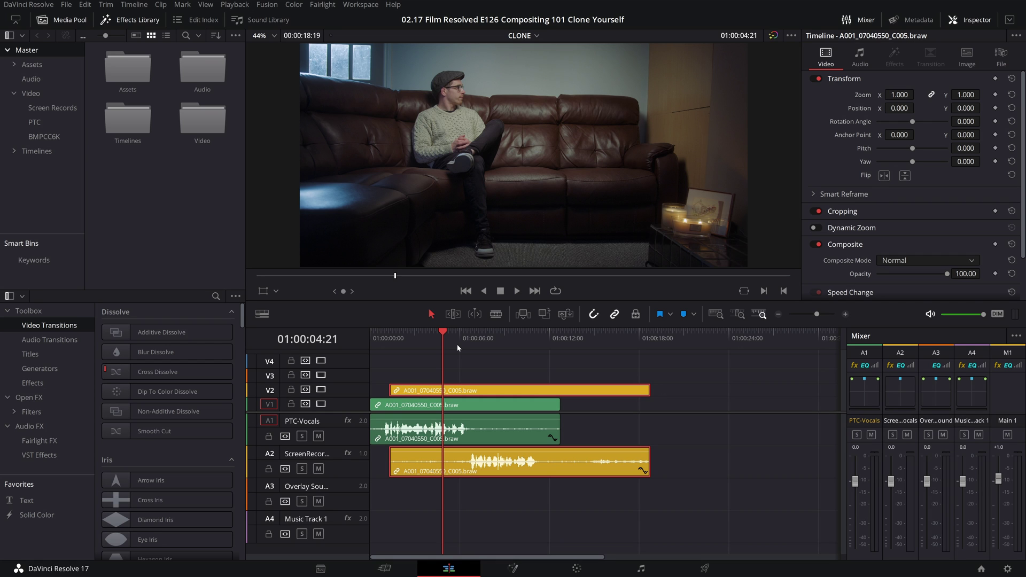
{"action": "key", "text": "space"}
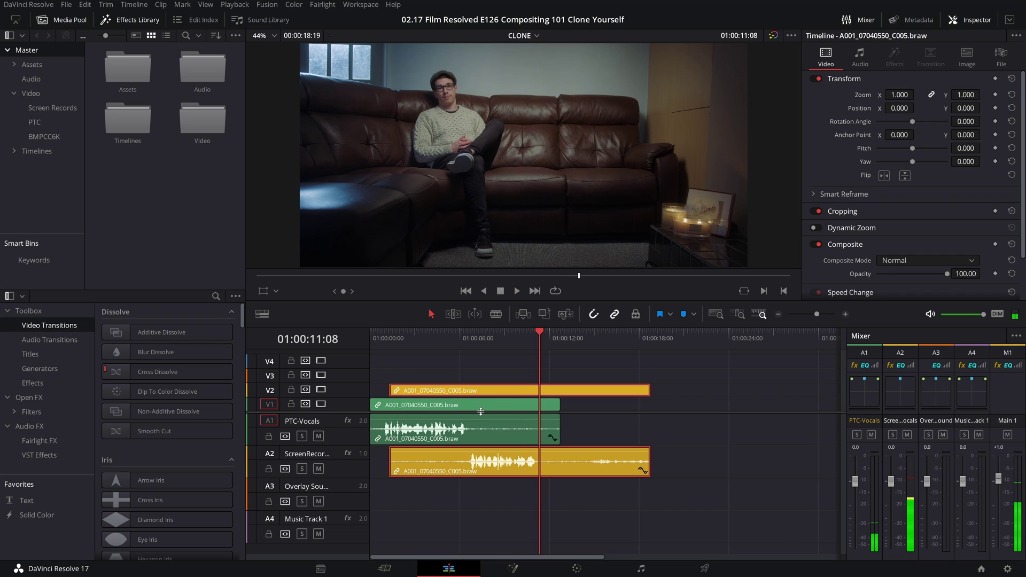
{"action": "key", "text": "space"}
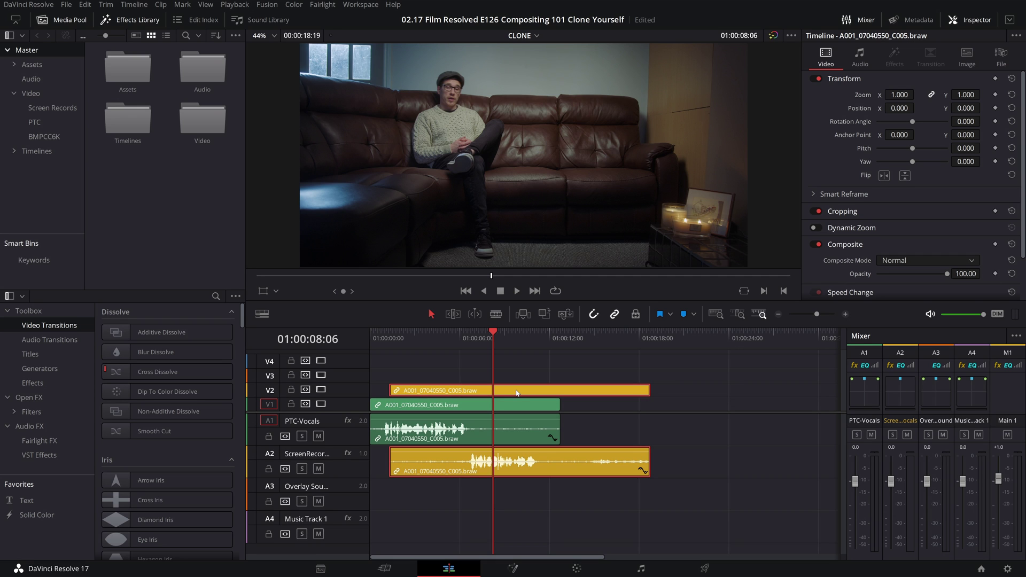
{"action": "key", "text": "ctrl+equal"}
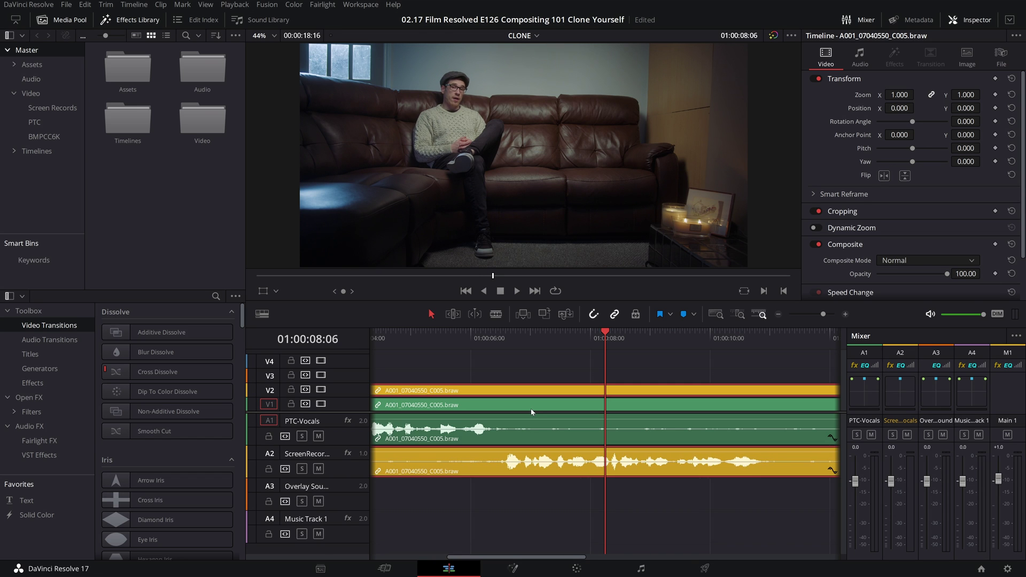
{"action": "key", "text": "ctrl+minus"}
Replay from 05:10 and nudge the upper take slightly later to match the lower one
{"action": "left_click", "coordinate": [451, 346]}
{"action": "key", "text": "ctrl+equal"}
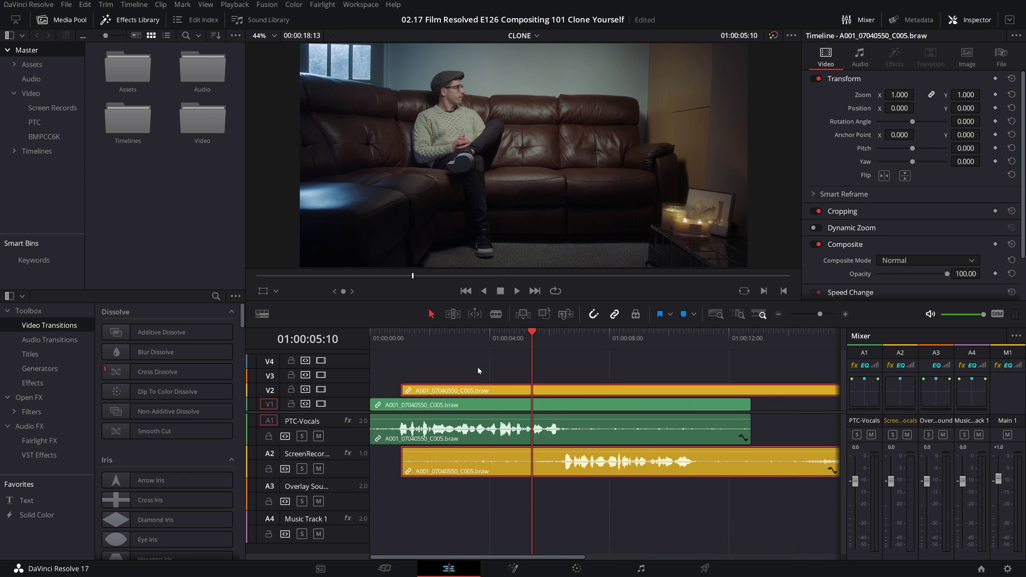
{"action": "key", "text": "space"}
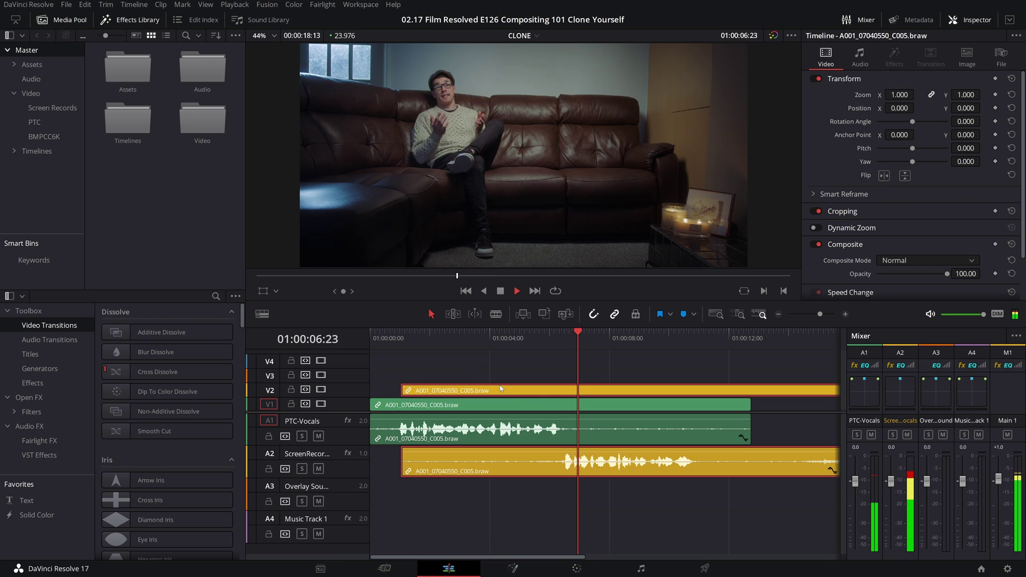
{"action": "key", "text": "space"}
{"action": "left_click_drag", "start_coordinate": [569, 393], "coordinate": [573, 392]}
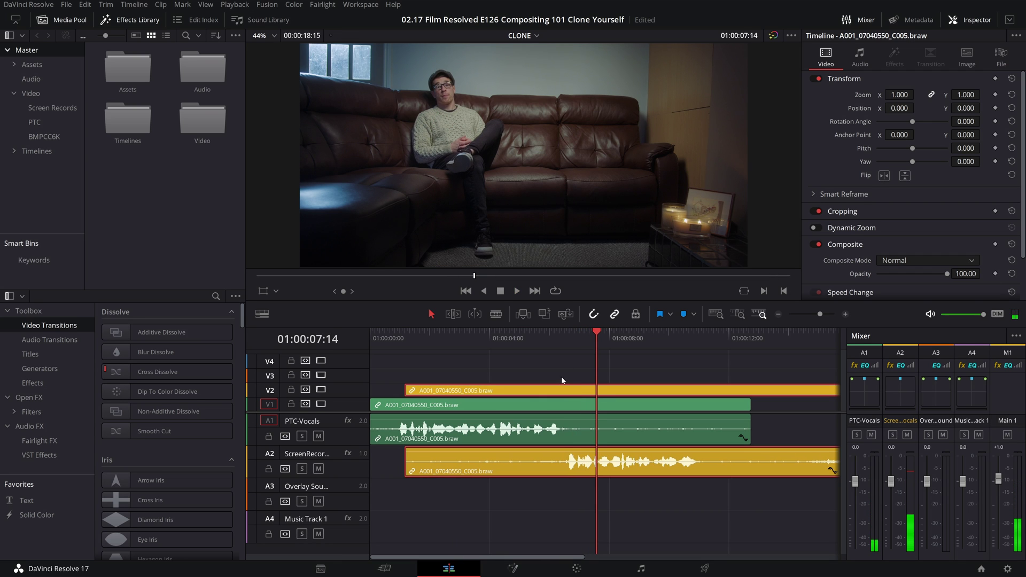
{"action": "left_click", "coordinate": [544, 341]}
Save the project, review sync from 04:05, and trim the upper take to start at 01:00:00:00
{"action": "key", "text": "ctrl+s"}
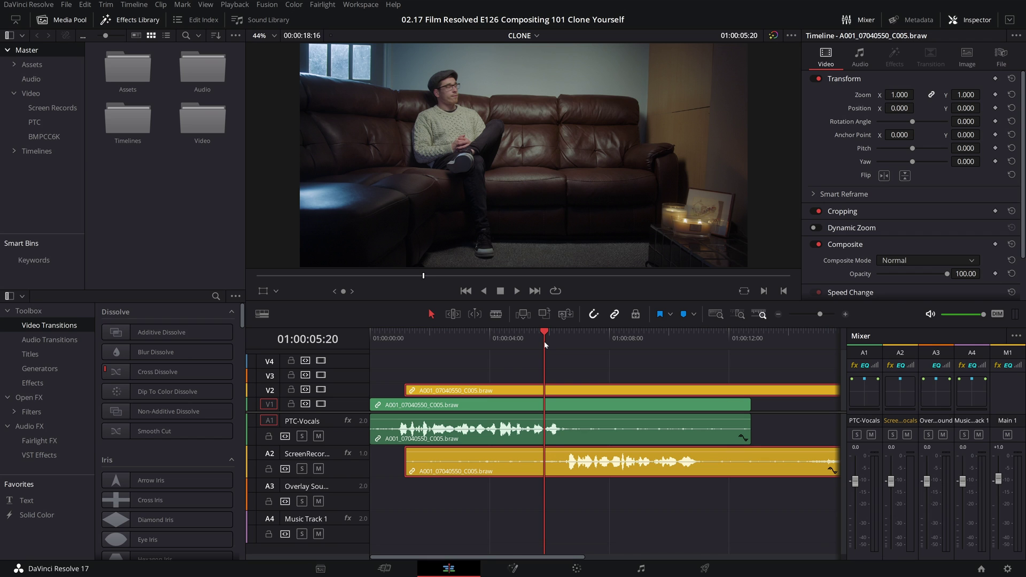
{"action": "key", "text": "space"}
{"action": "left_click", "coordinate": [486, 342]}
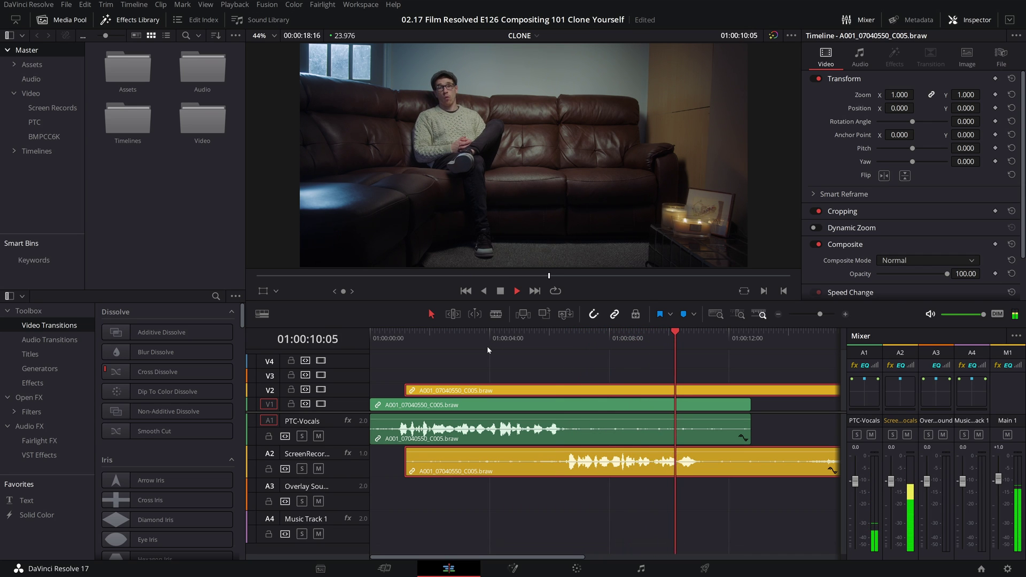
{"action": "key", "text": "space"}
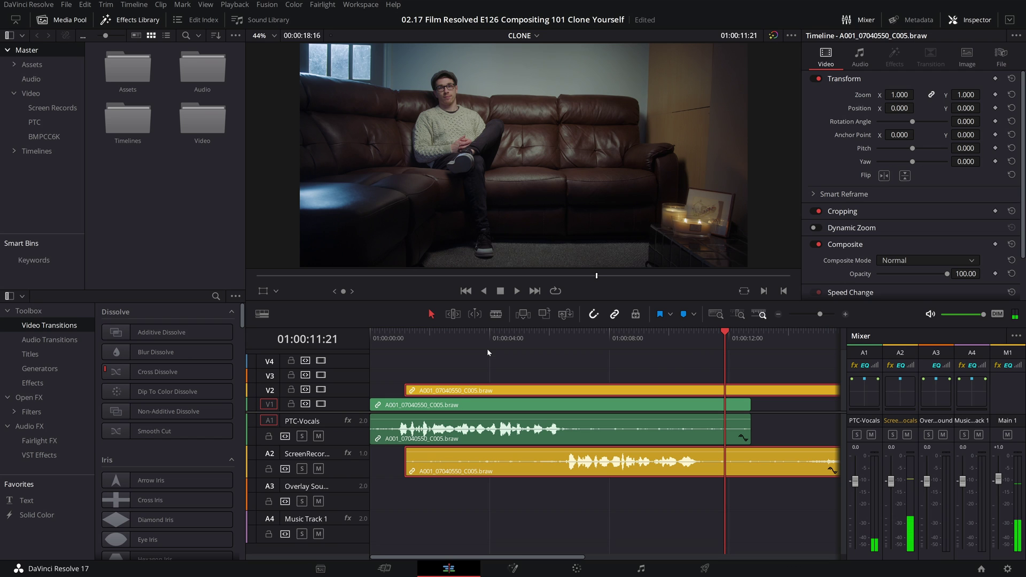
{"action": "left_click_drag", "start_coordinate": [406, 394], "coordinate": [369, 394]}
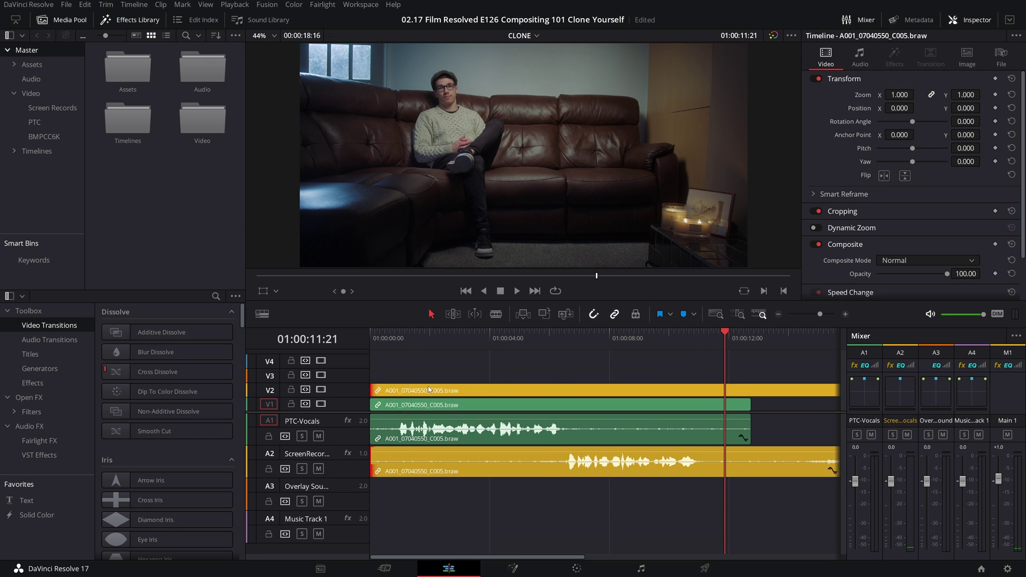
{"action": "key", "text": "ctrl+minus"}
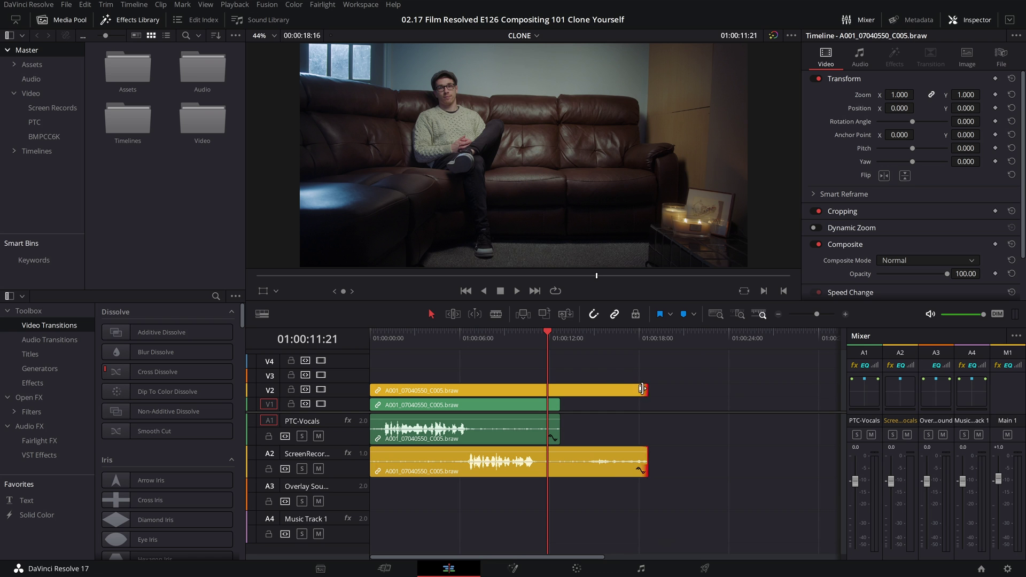
Trim the V2 take's end back to 12:18 to match V1, then select it at 05:17
{"action": "left_click_drag", "start_coordinate": [641, 388], "coordinate": [559, 389]}
{"action": "key", "text": "ctrl+plus"}
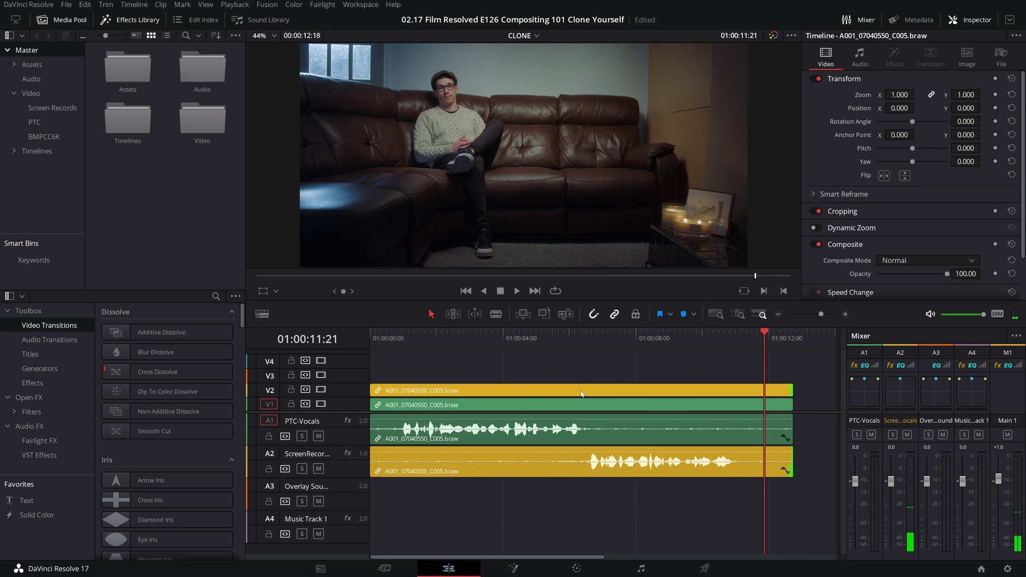
{"action": "left_click", "coordinate": [559, 340]}
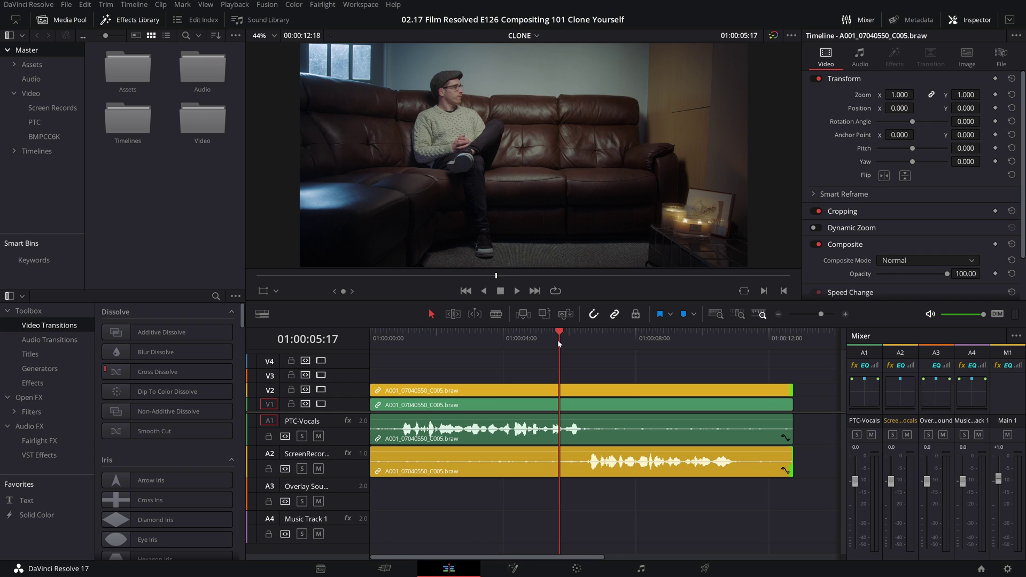
{"action": "left_click", "coordinate": [551, 392]}
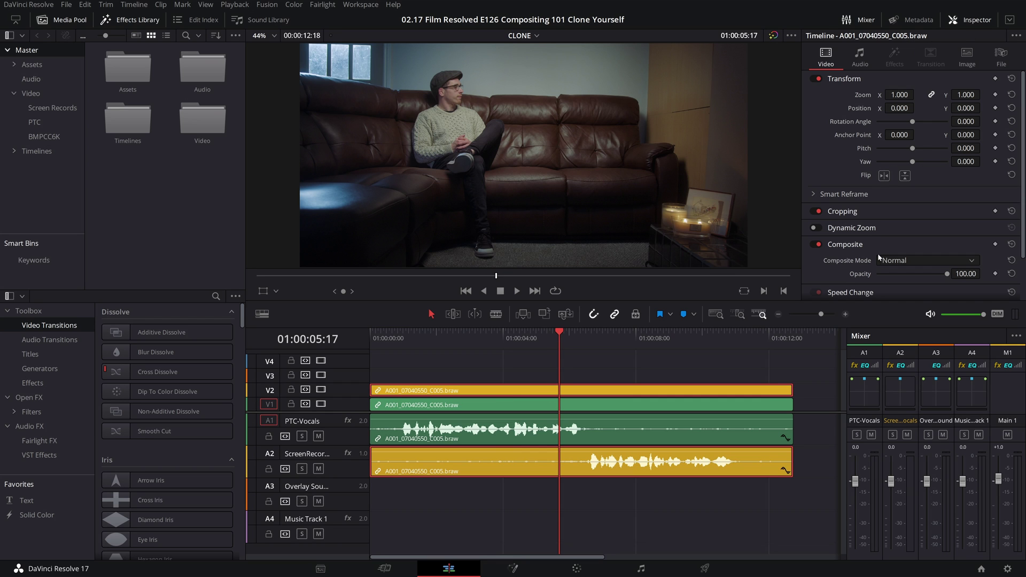
{"action": "left_click", "coordinate": [953, 21]}
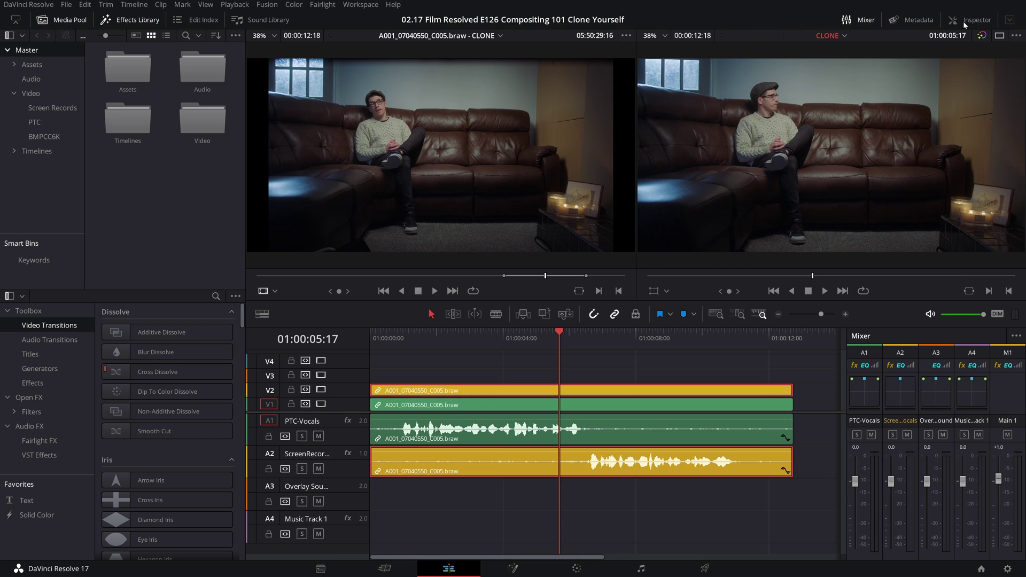
Set the upper take's Cropping Crop Right to 1876 in the Inspector, then fit the viewer to the frame
{"action": "left_click", "coordinate": [953, 20]}
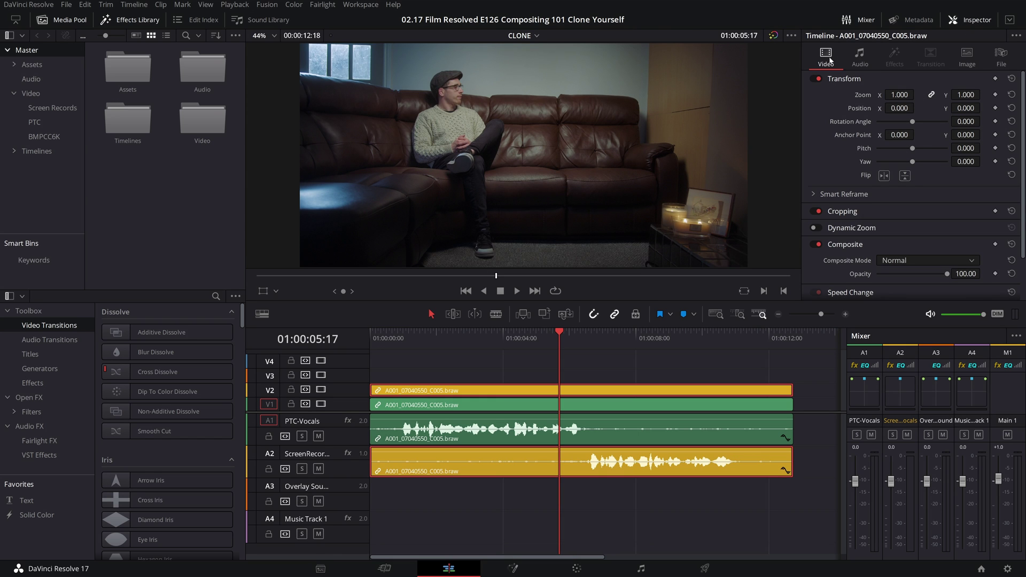
{"action": "scroll", "coordinate": [827, 192], "scroll_direction": "down", "scroll_amount": 1}
{"action": "left_click", "coordinate": [834, 196]}
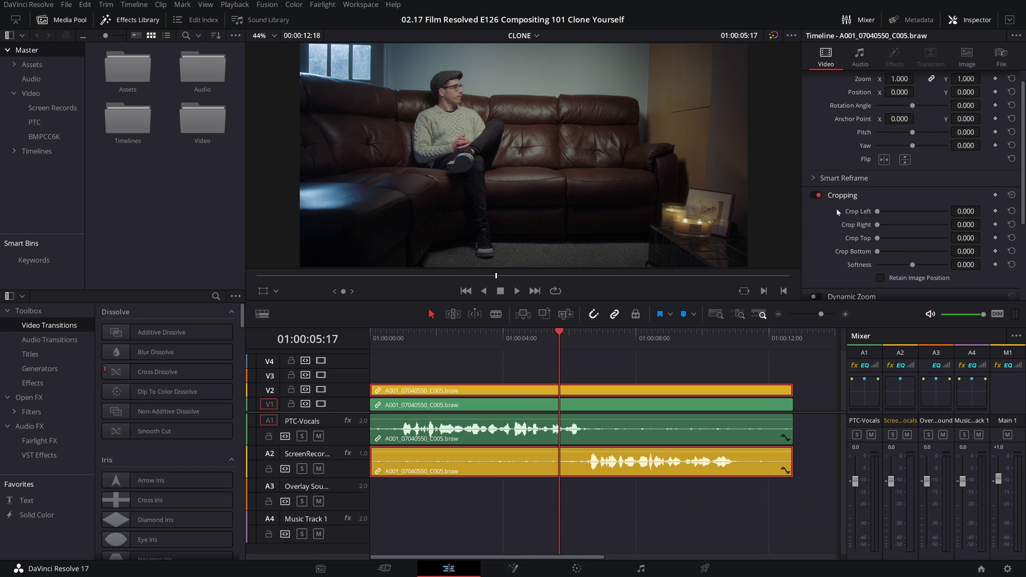
{"action": "left_click_drag", "start_coordinate": [878, 226], "coordinate": [911, 221]}
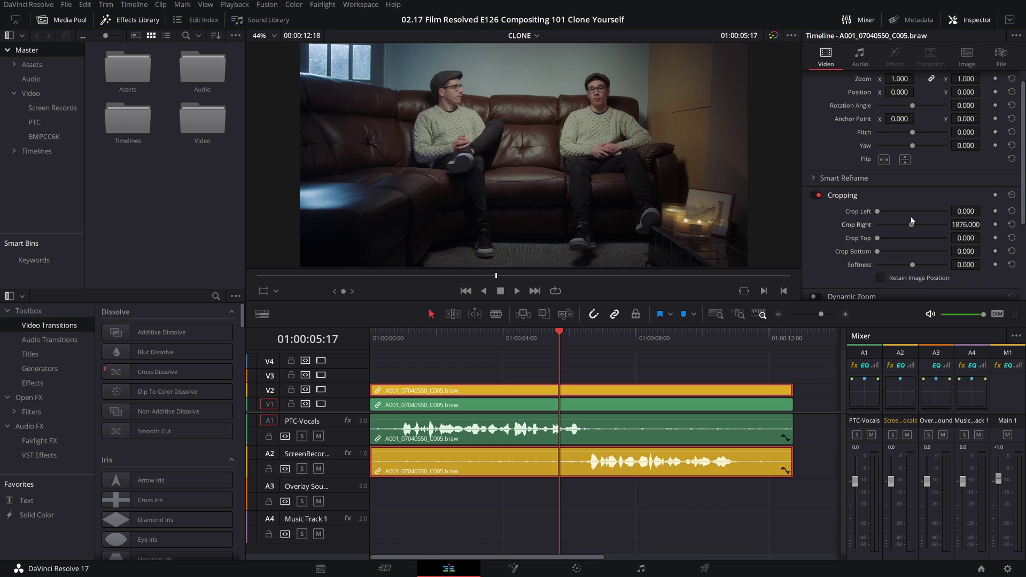
{"action": "left_click_drag", "start_coordinate": [911, 221], "coordinate": [911, 221]}
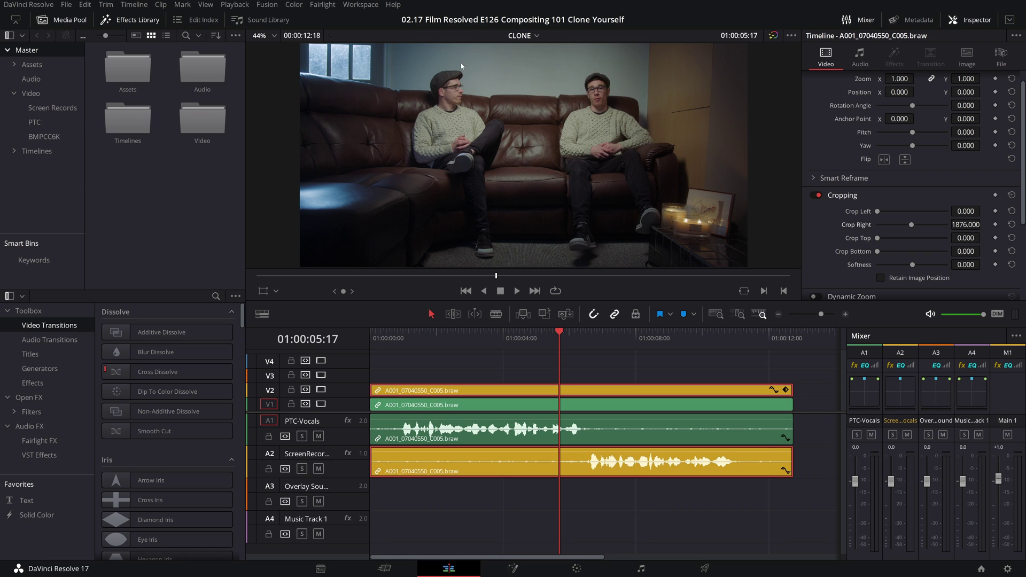
{"action": "scroll", "coordinate": [547, 69], "scroll_direction": "up", "scroll_amount": 5}
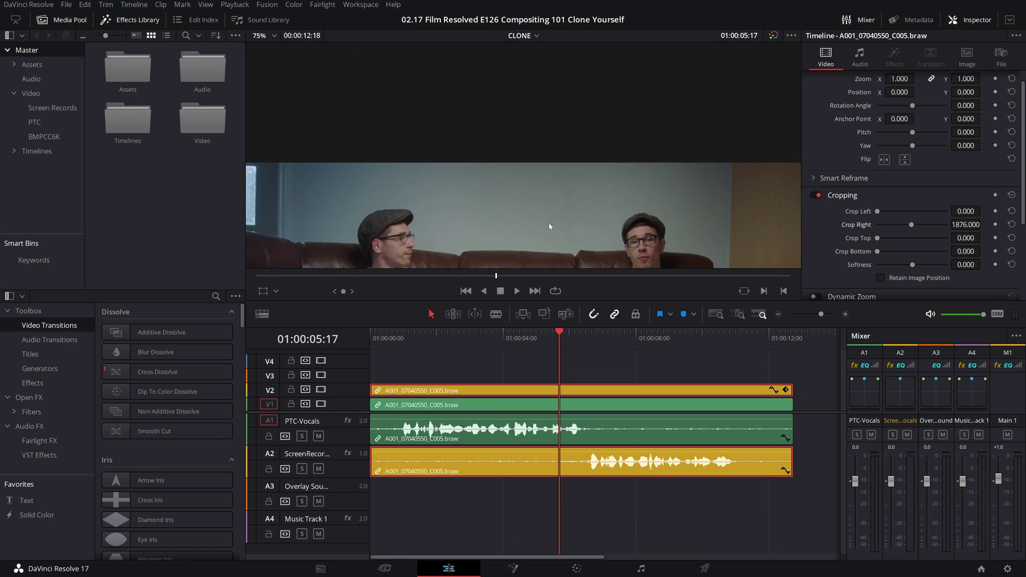
{"action": "scroll", "coordinate": [538, 223], "scroll_direction": "up", "scroll_amount": 3}
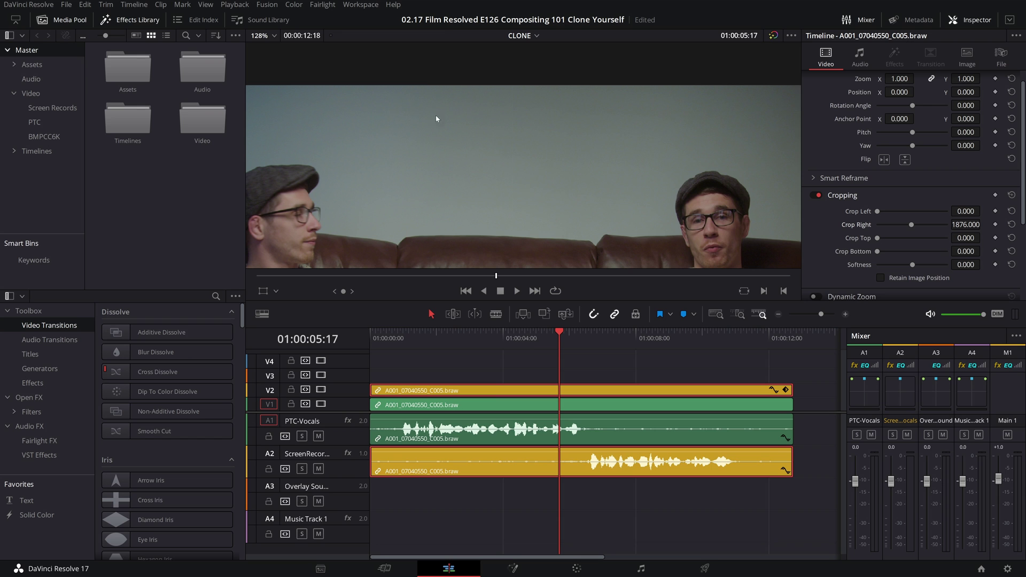
{"action": "left_click", "coordinate": [269, 39]}
{"action": "left_click", "coordinate": [263, 50]}
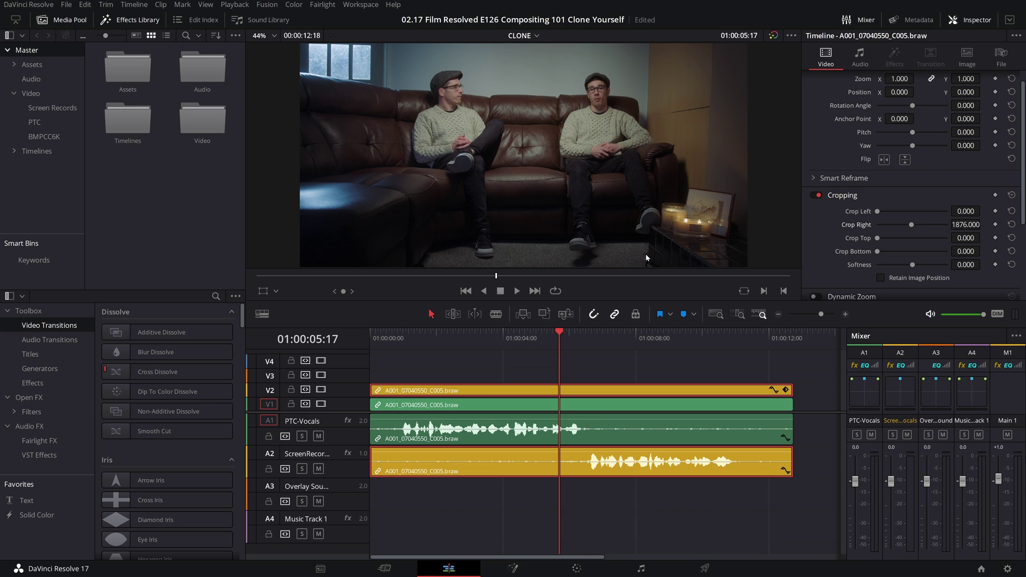
Add a darkening serial node after node 05 with Offset 12.20, then reselect the V2 clip on Edit
{"action": "left_click", "coordinate": [704, 568]}
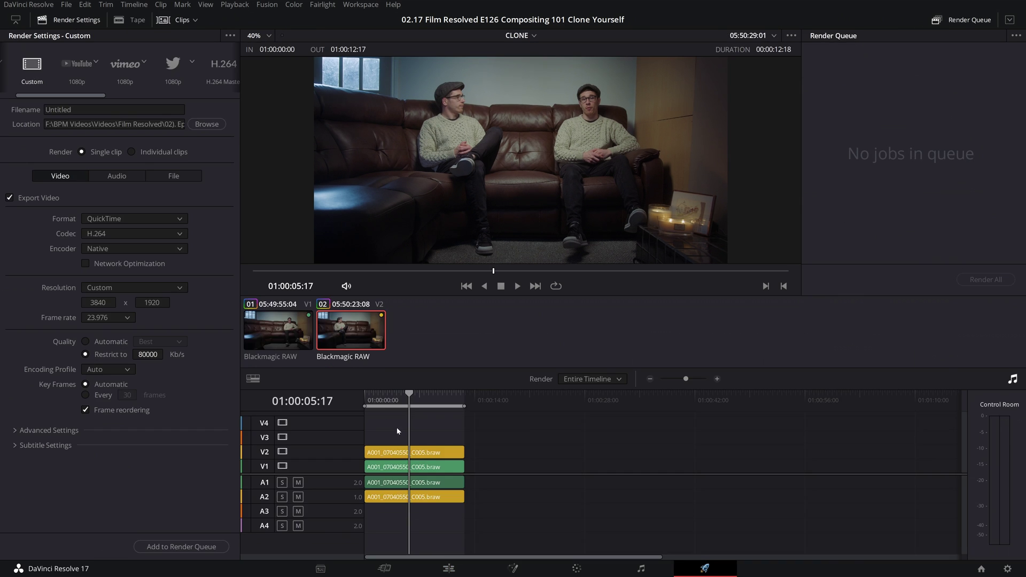
{"action": "left_click", "coordinate": [577, 568]}
{"action": "left_click_drag", "start_coordinate": [338, 521], "coordinate": [306, 521]}
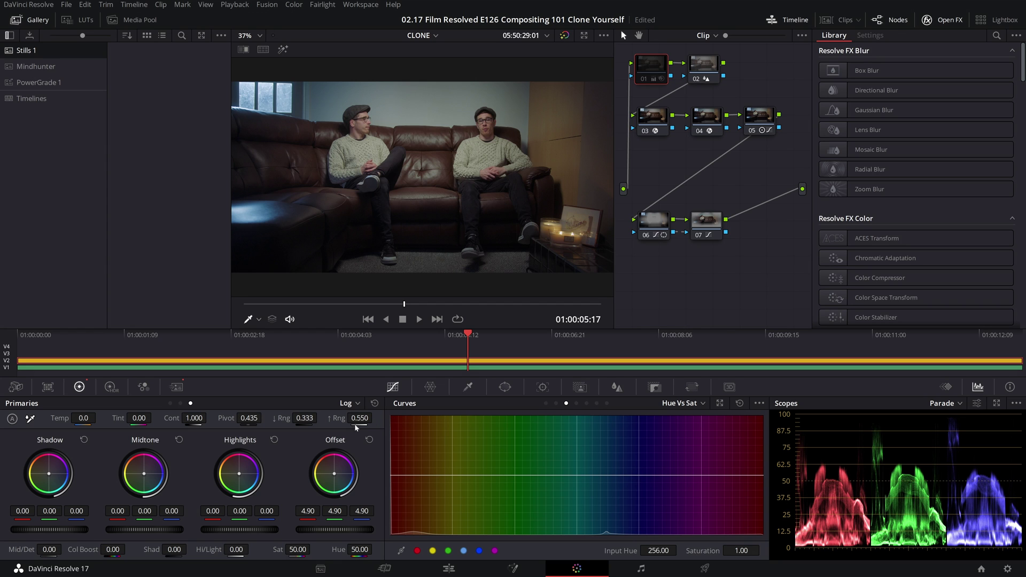
{"action": "left_click", "coordinate": [368, 440]}
{"action": "left_click", "coordinate": [759, 116]}
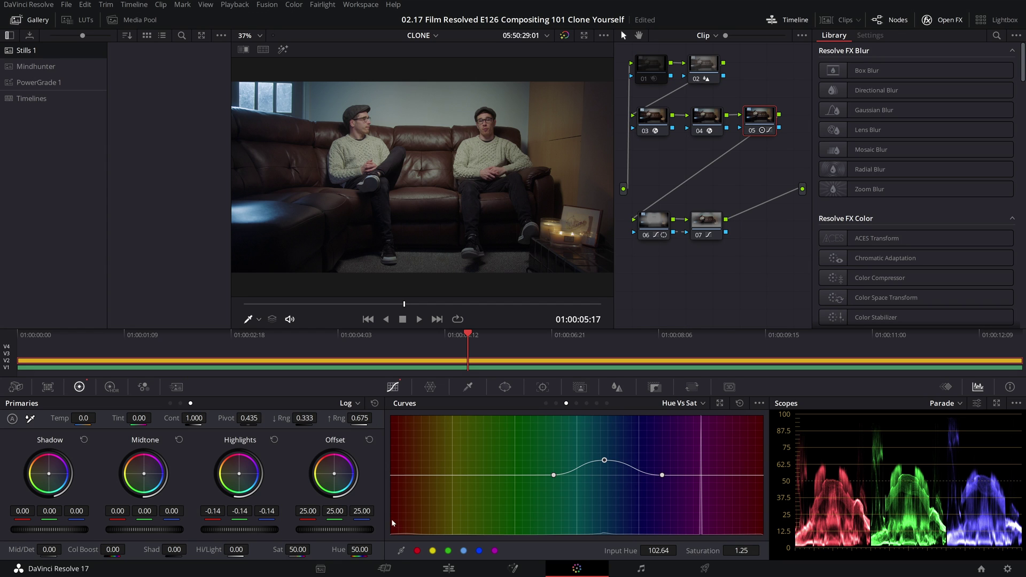
{"action": "key", "text": "alt+s"}
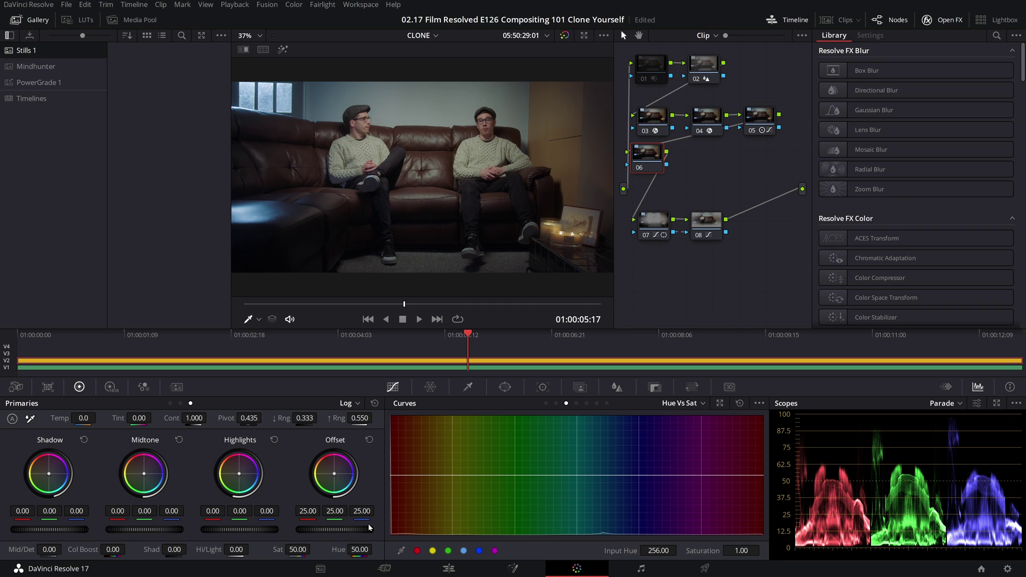
{"action": "left_click_drag", "start_coordinate": [334, 530], "coordinate": [308, 529]}
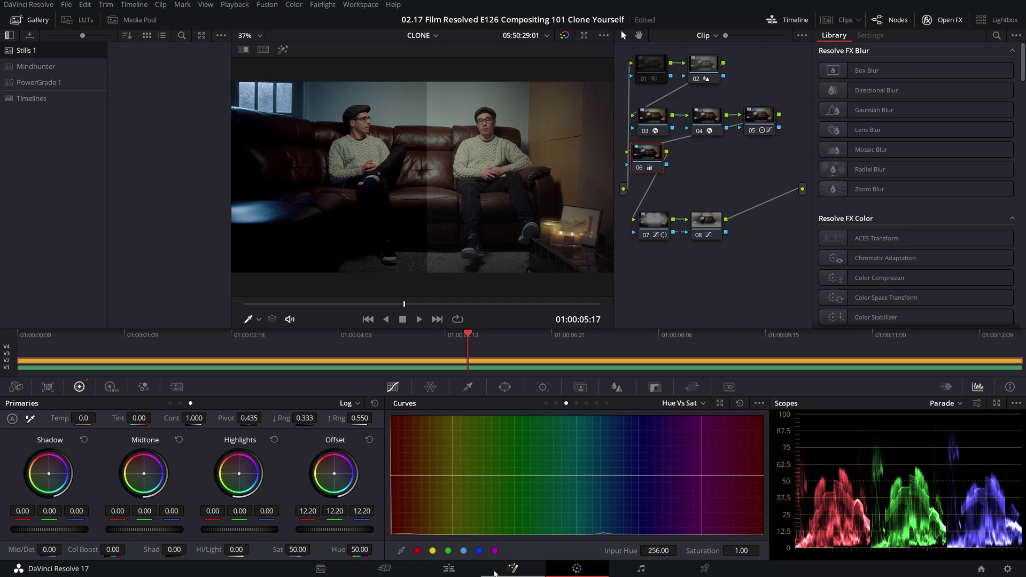
{"action": "left_click", "coordinate": [447, 569]}
{"action": "left_click", "coordinate": [574, 395]}
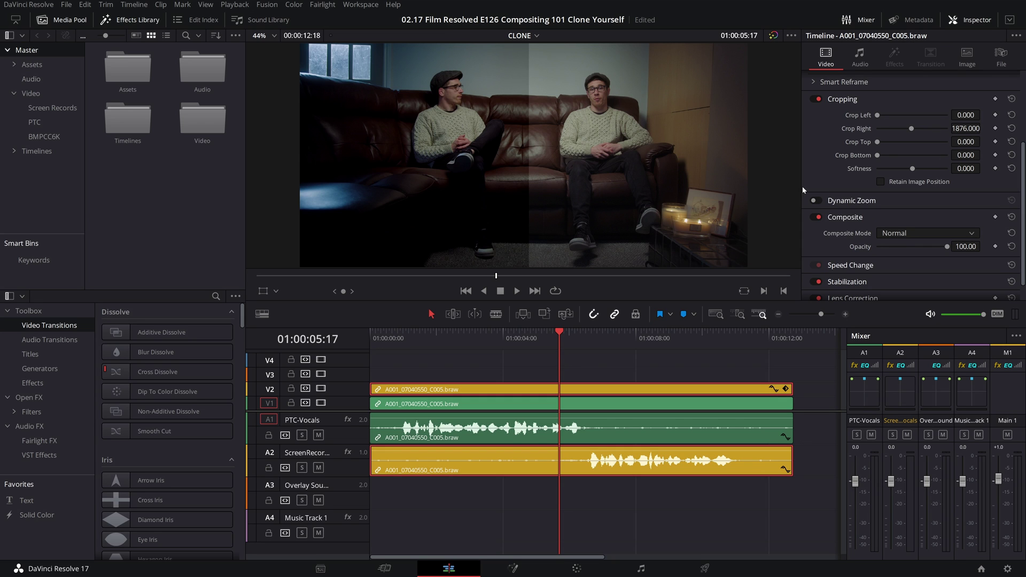
Set the upper clone's Crop Right to 1964 and crop Softness to 19.080 to blend the seam
{"action": "left_click_drag", "start_coordinate": [917, 128], "coordinate": [909, 133]}
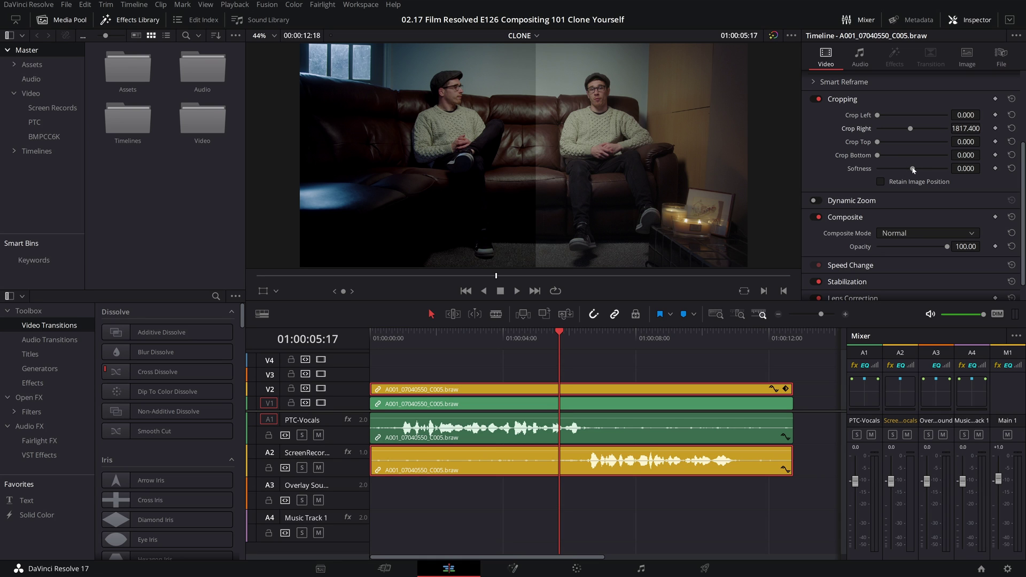
{"action": "left_click_drag", "start_coordinate": [912, 169], "coordinate": [919, 171]}
{"action": "left_click_drag", "start_coordinate": [910, 128], "coordinate": [913, 135]}
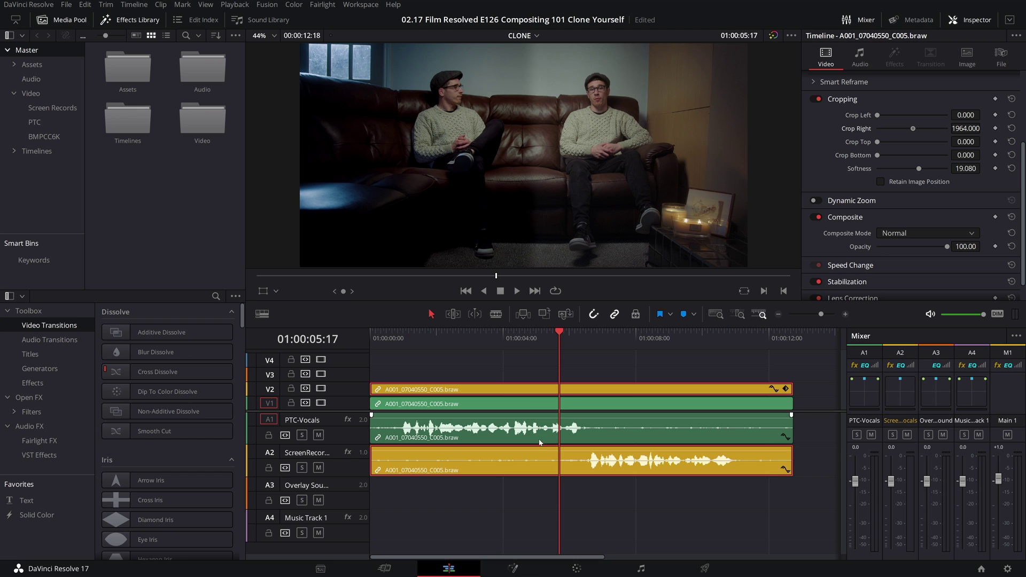
{"action": "left_click", "coordinate": [577, 569]}
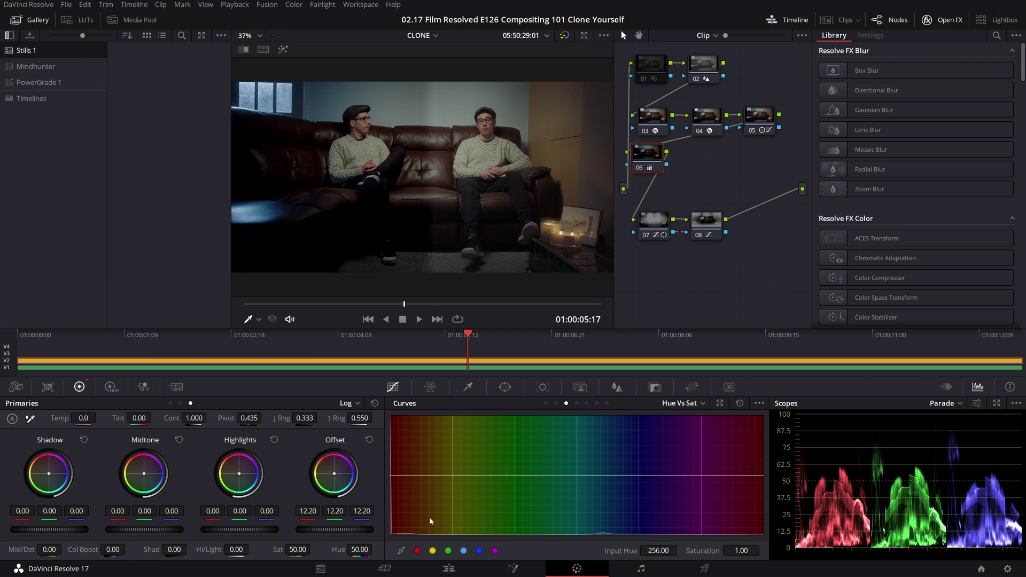
Delete grading node 06, then play the clone composite from near its start on the Edit page
{"action": "key", "text": "Delete"}
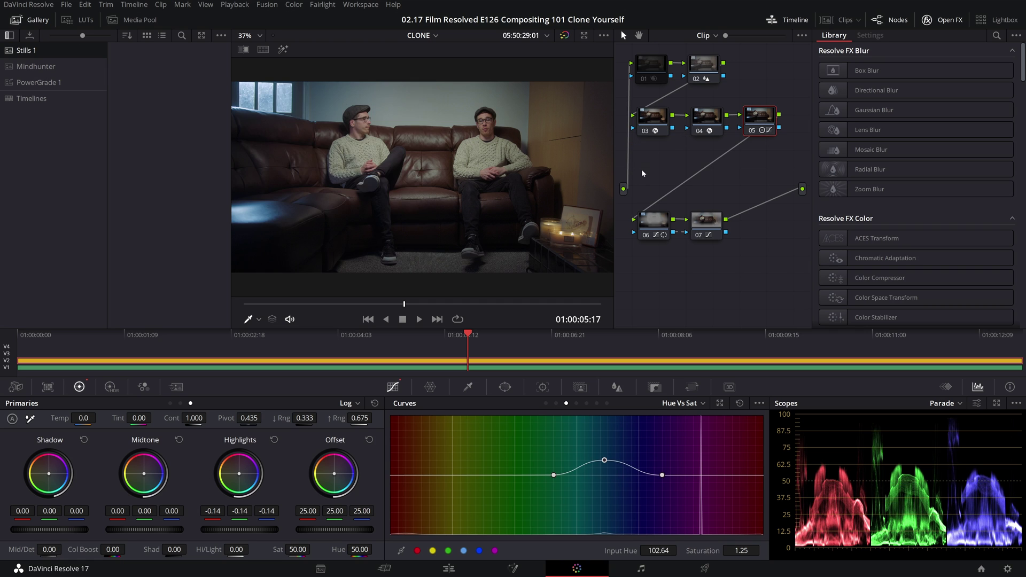
{"action": "left_click", "coordinate": [438, 571]}
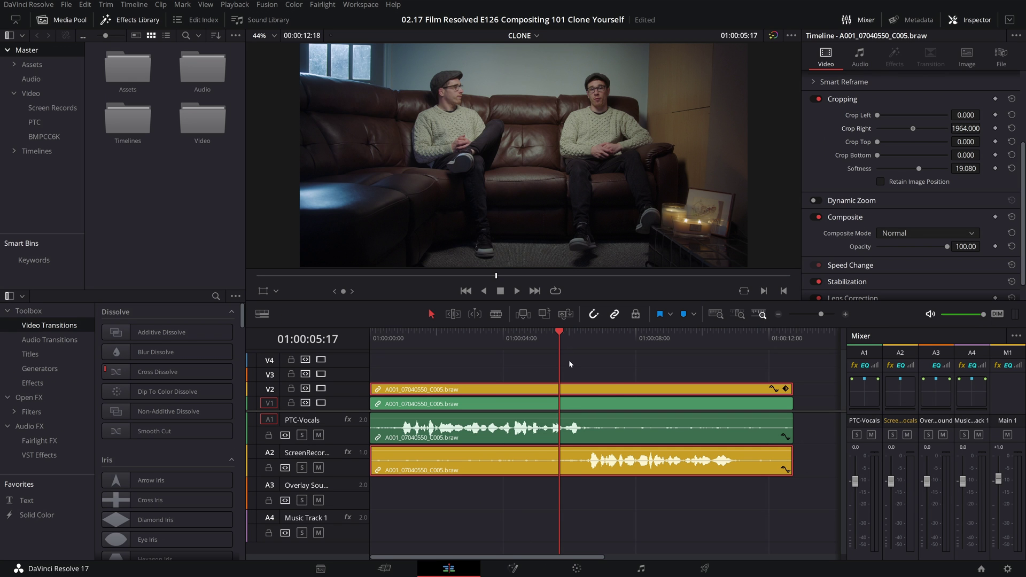
{"action": "left_click", "coordinate": [556, 336]}
{"action": "left_click_drag", "start_coordinate": [556, 335], "coordinate": [409, 333]}
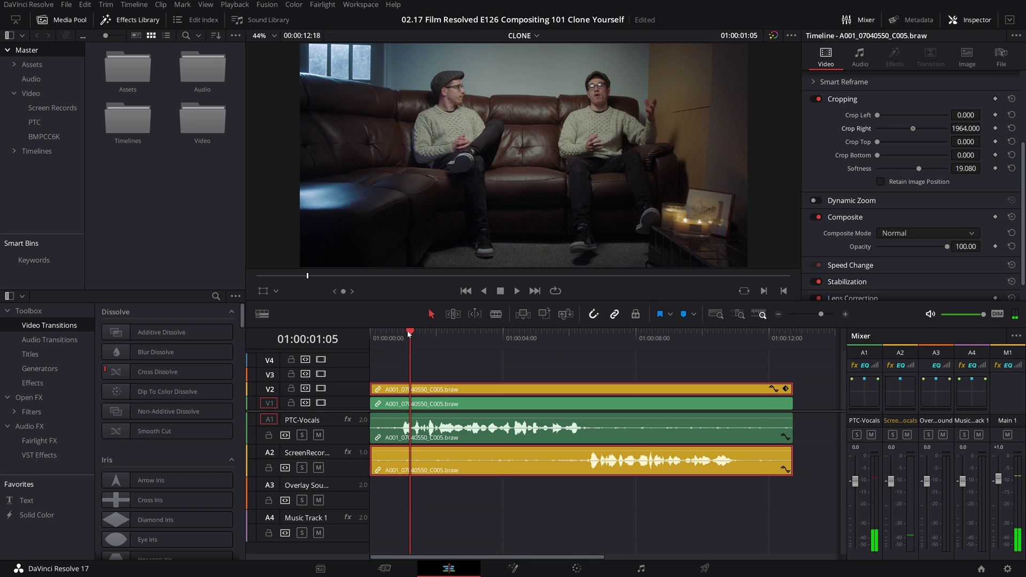
{"action": "key", "text": "space"}
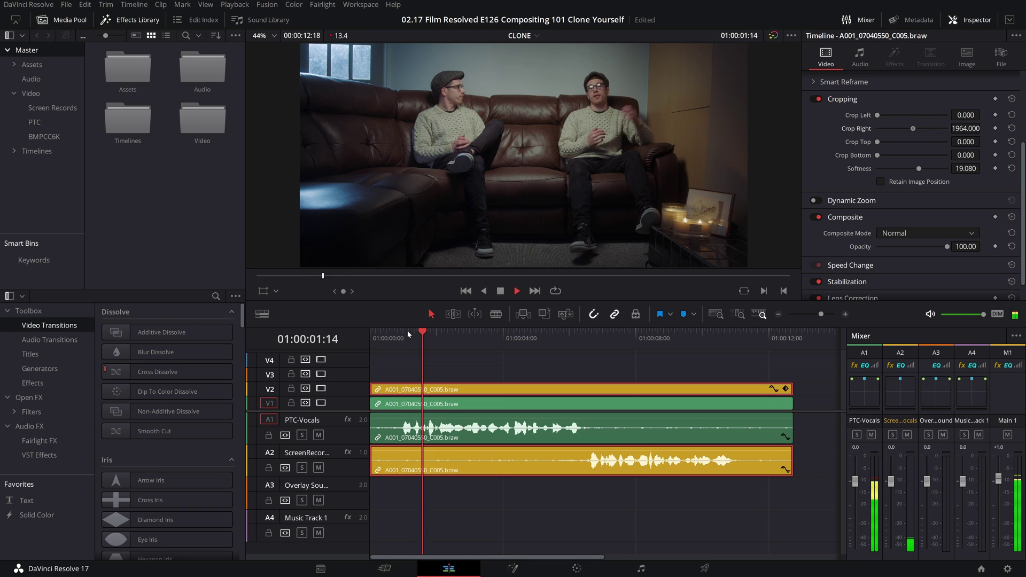
{"action": "key", "text": "space"}
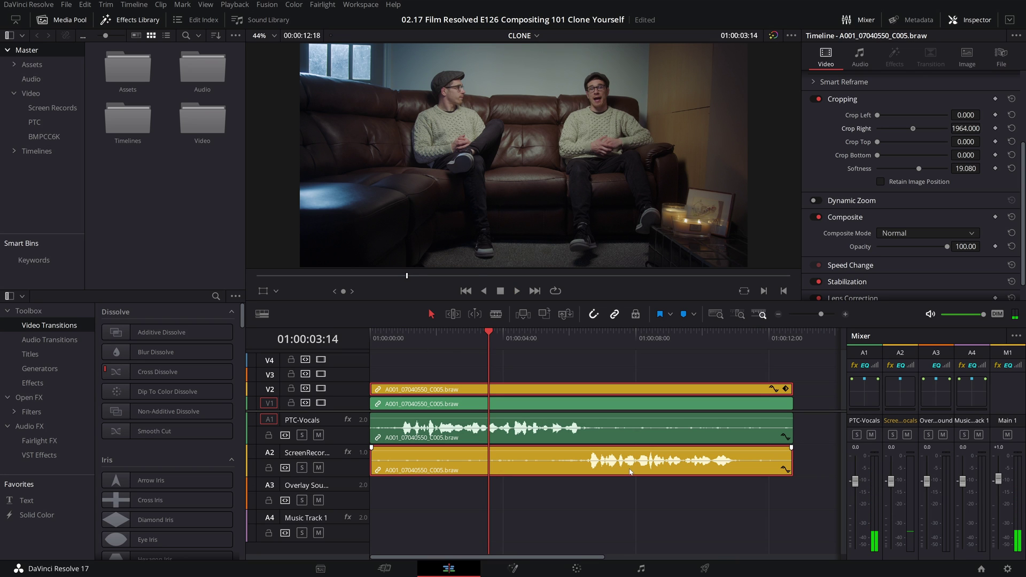
{"action": "left_click", "coordinate": [233, 5]}
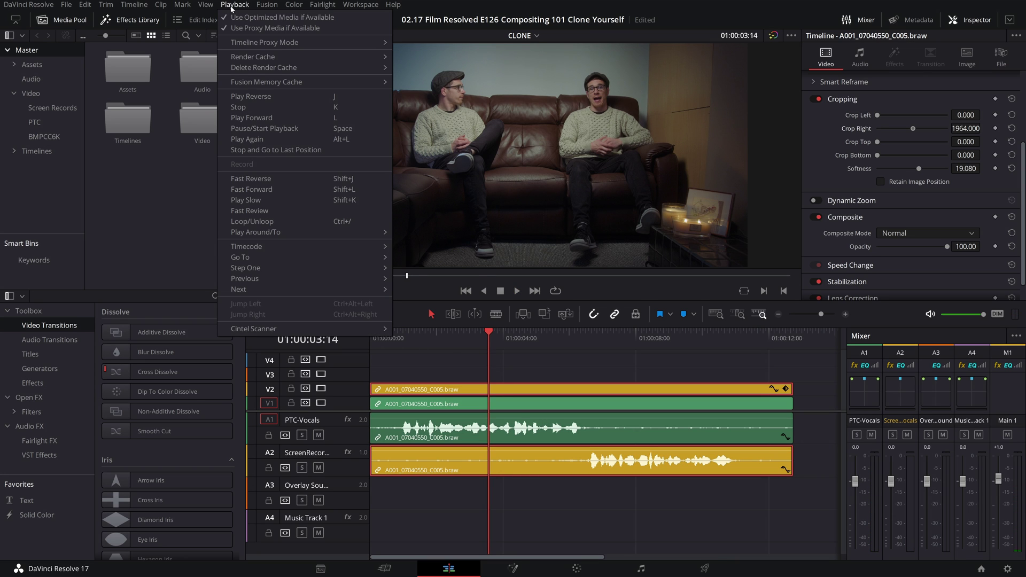
Set Render Cache to User, check Project Settings' cache options without changes, and rewind to the timeline start
{"action": "mouse_move", "coordinate": [331, 57]}
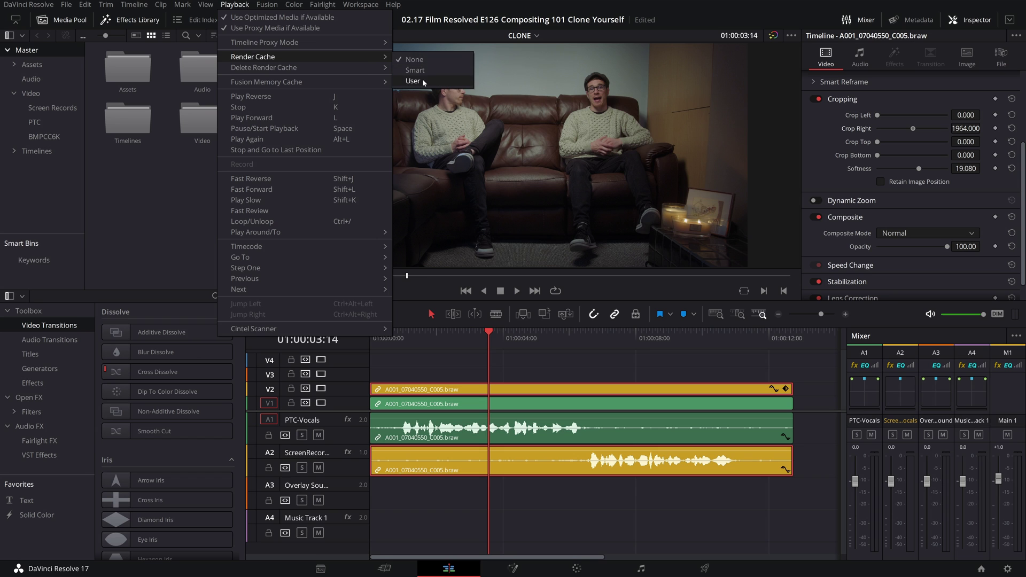
{"action": "left_click", "coordinate": [423, 81]}
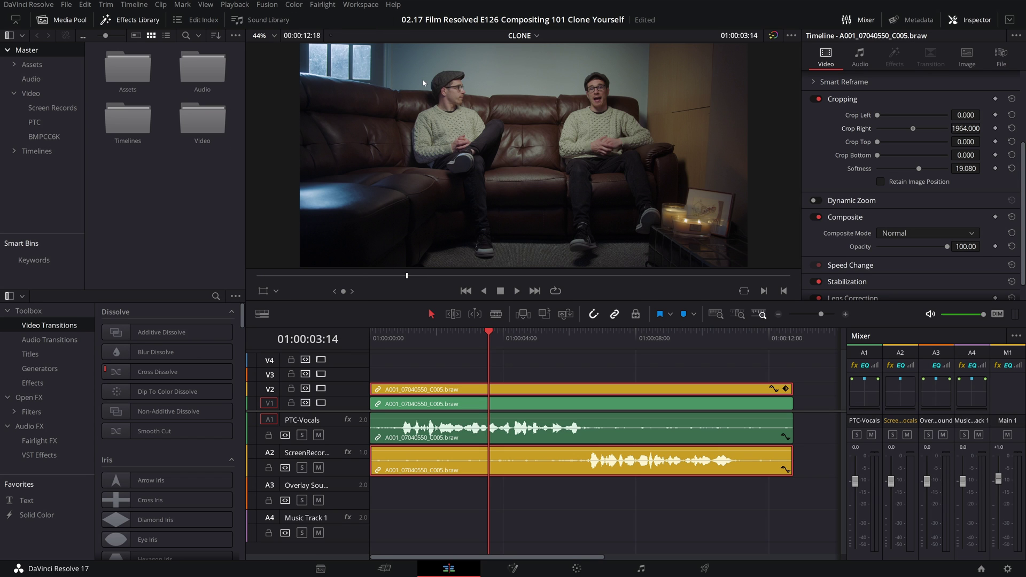
{"action": "left_click", "coordinate": [1007, 570]}
{"action": "scroll", "coordinate": [396, 319], "scroll_direction": "down", "scroll_amount": 6}
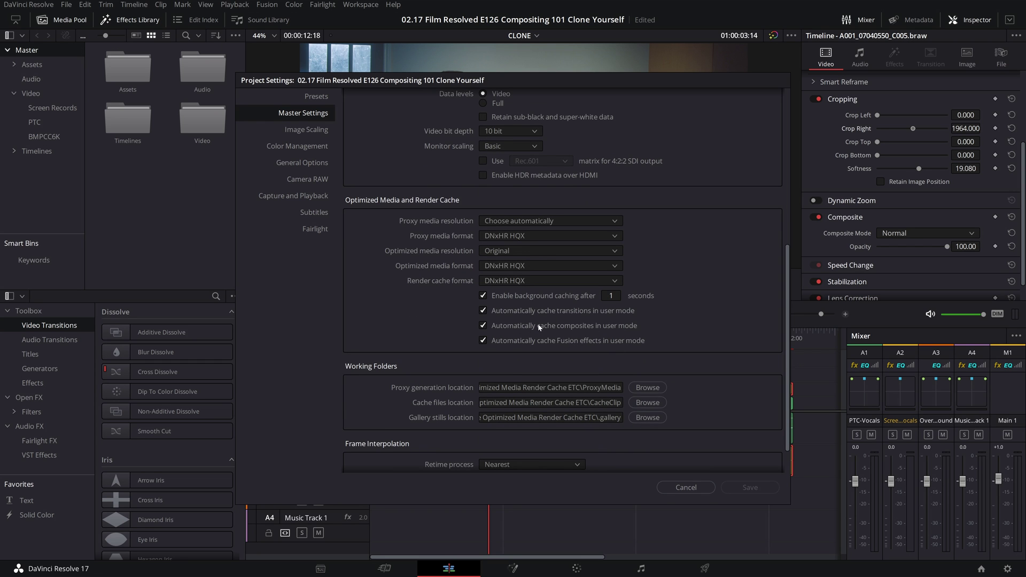
{"action": "left_click", "coordinate": [678, 488]}
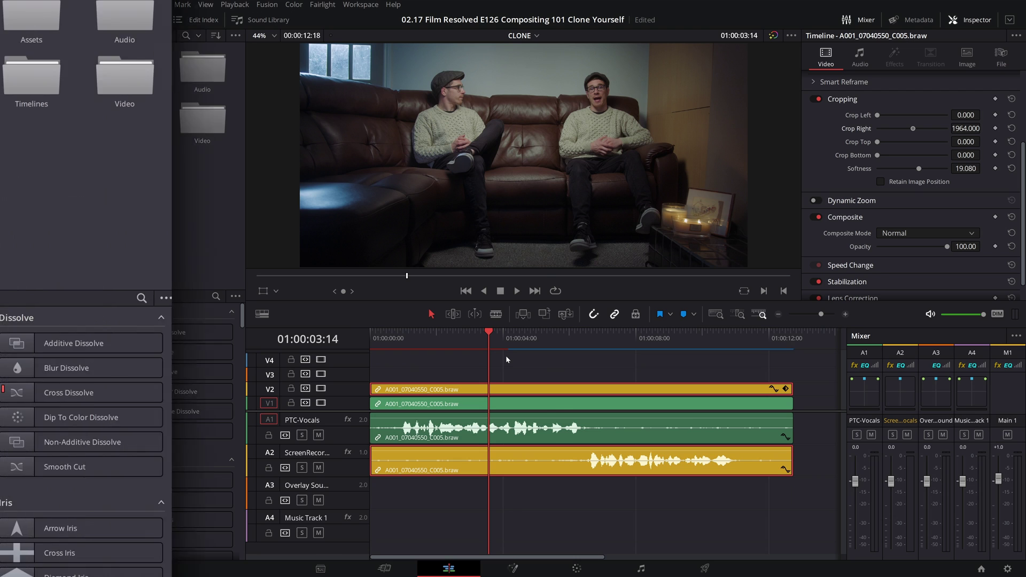
{"action": "key", "text": "Home"}
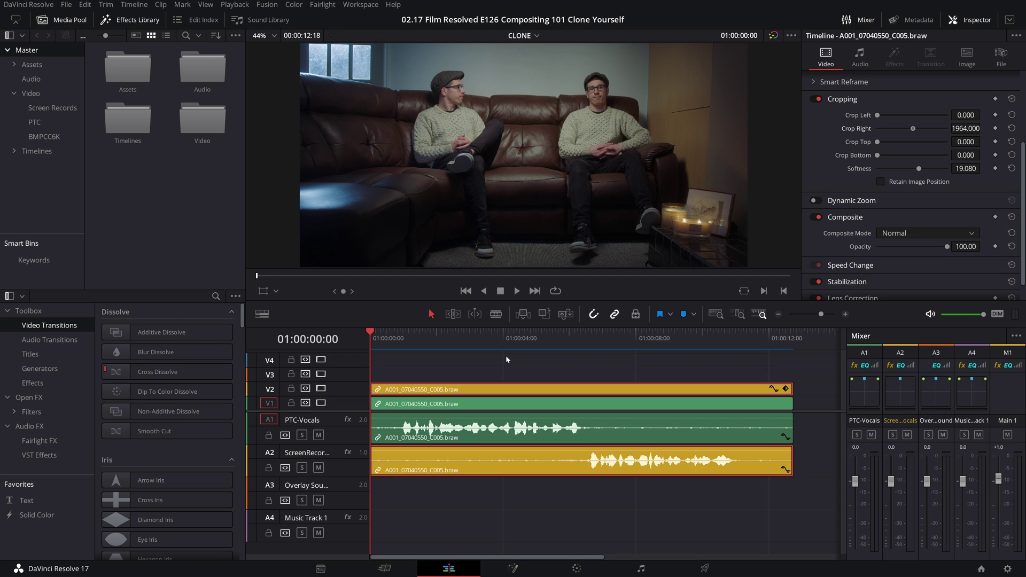
Play the clone composite from the start
{"action": "key", "text": "space"}
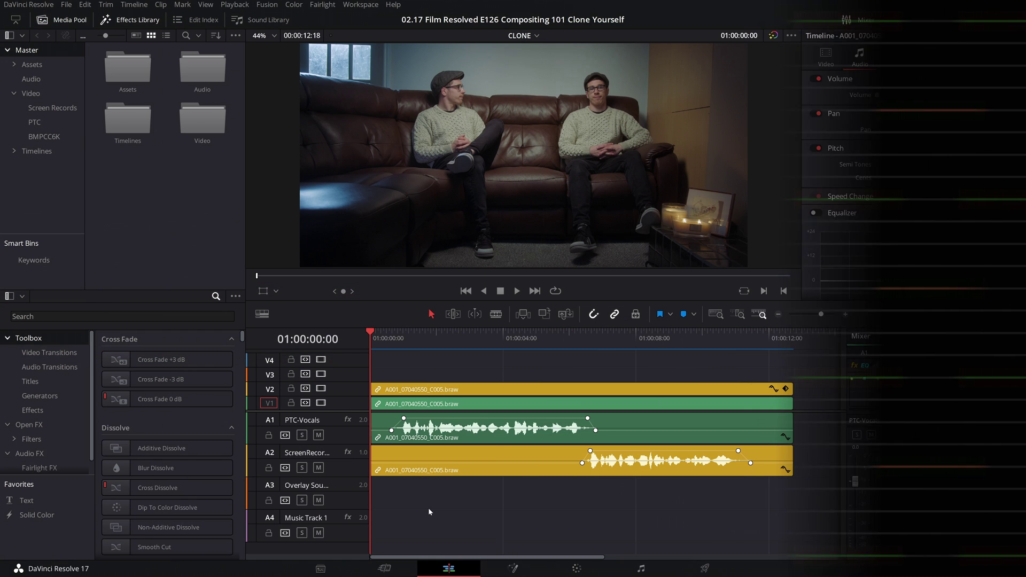
List the Open FX filters down to Camera Shake and select every timeline clip
{"action": "left_click", "coordinate": [33, 425]}
{"action": "scroll", "coordinate": [129, 427], "scroll_direction": "down", "scroll_amount": 1}
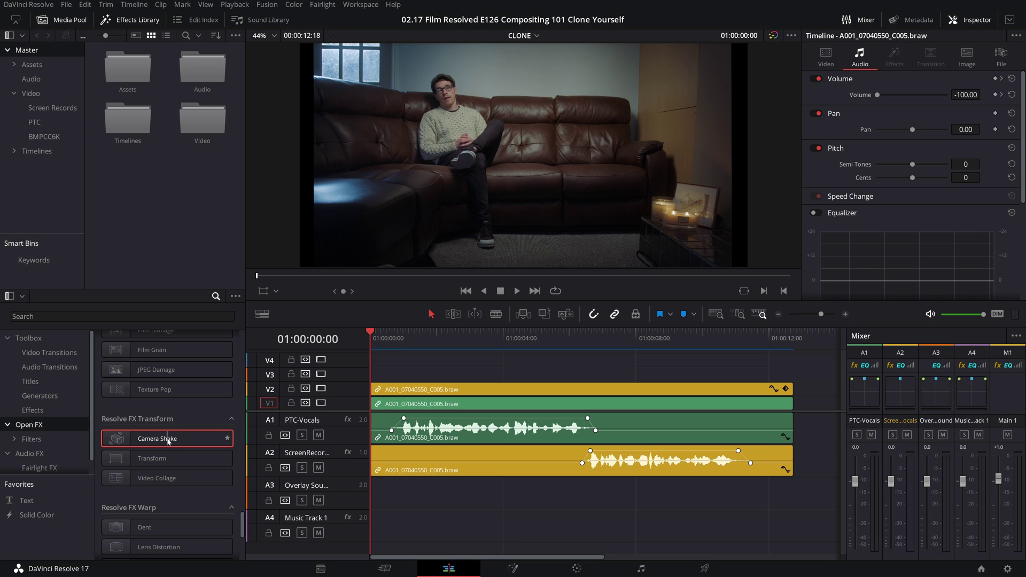
{"action": "mouse_move", "coordinate": [545, 371]}
{"action": "left_mouse_down"}
{"action": "mouse_move", "coordinate": [545, 422]}
{"action": "mouse_move", "coordinate": [580, 468]}
{"action": "left_mouse_up"}
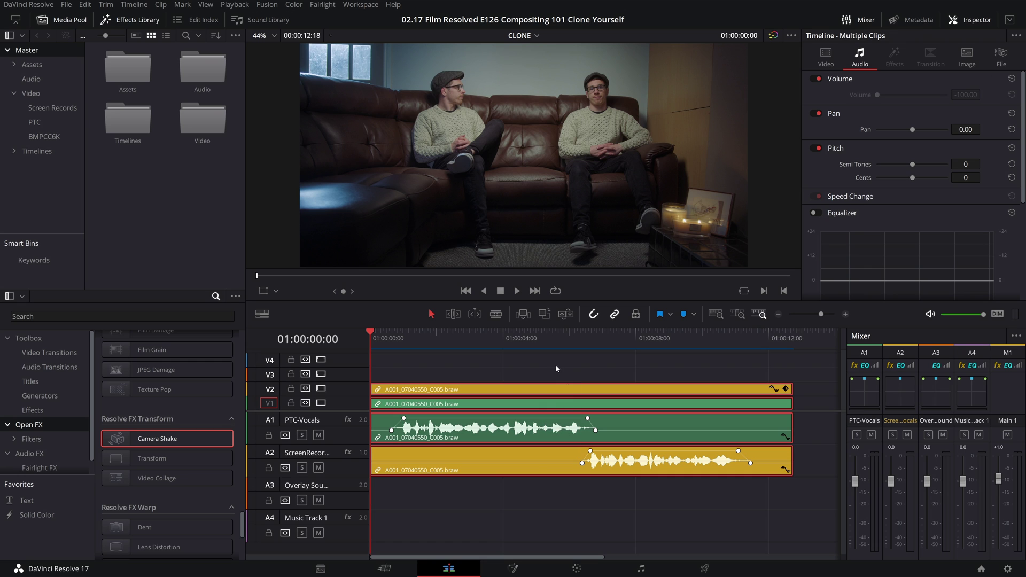
{"action": "right_click", "coordinate": [588, 388]}
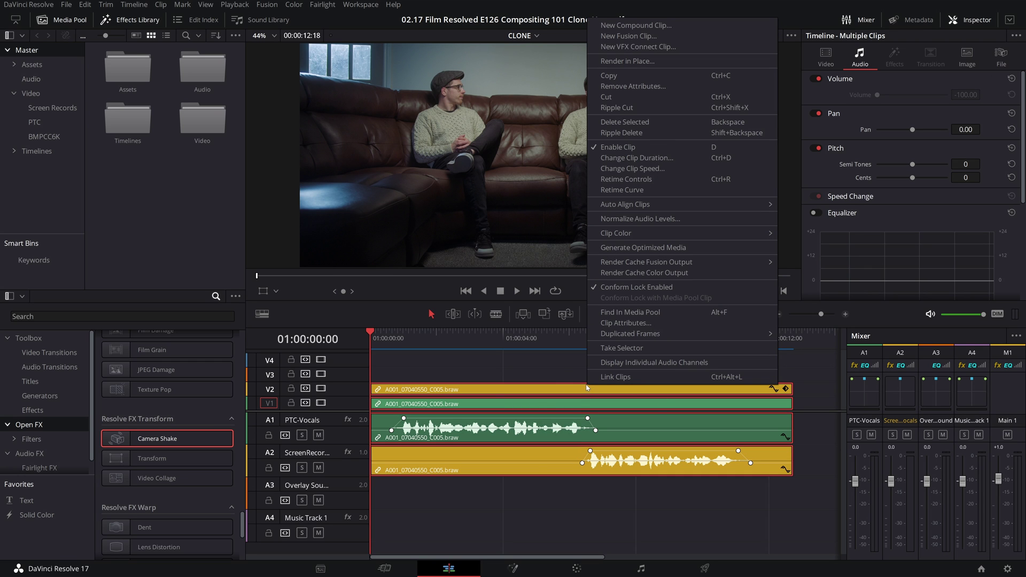
Combine the selected clips into Compound Clip 1, apply Camera Shake, and play the result
{"action": "left_click", "coordinate": [623, 25]}
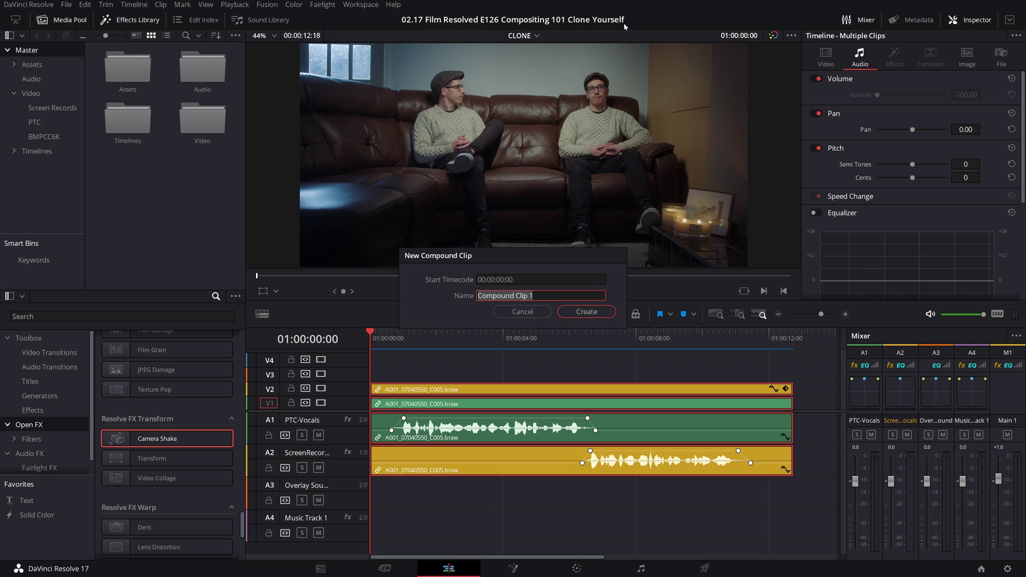
{"action": "key", "text": "Return"}
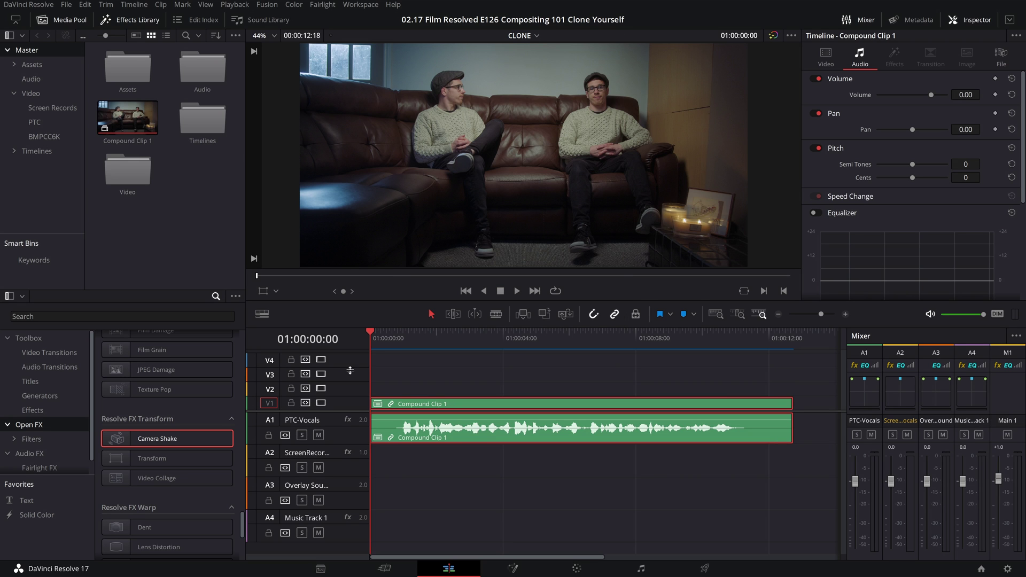
{"action": "left_click_drag", "start_coordinate": [140, 439], "coordinate": [487, 405]}
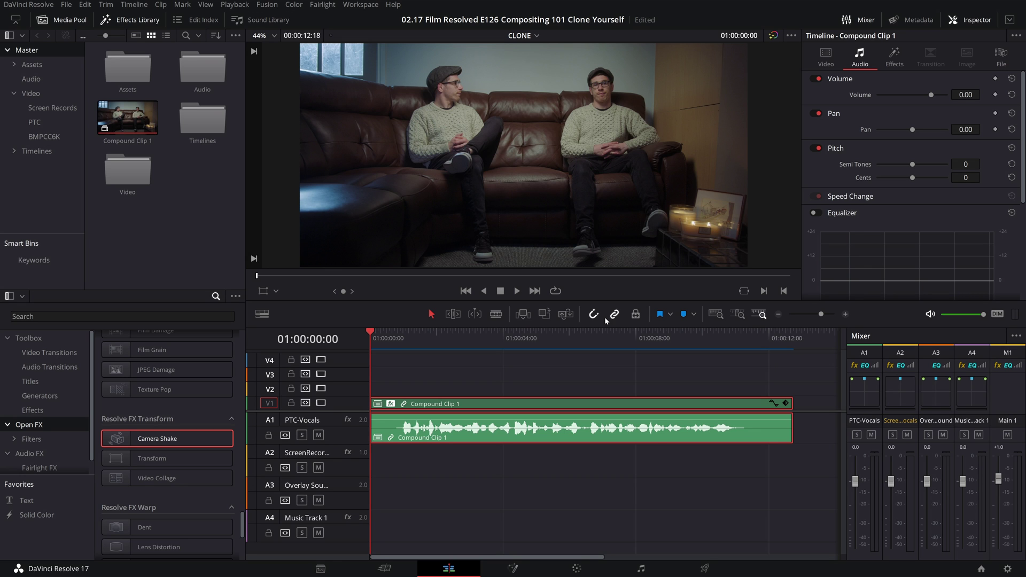
{"action": "key", "text": "space"}
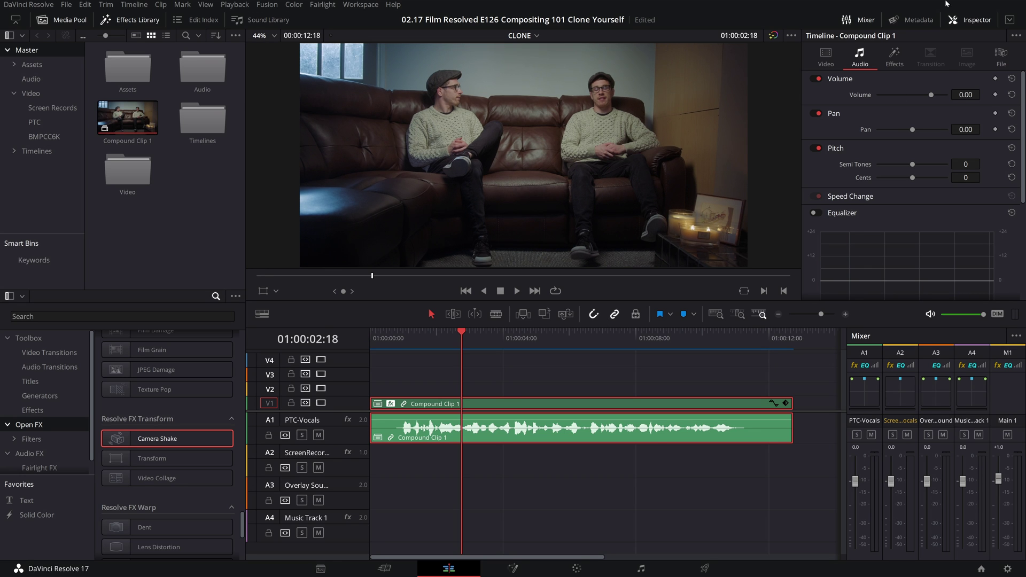
Bring up the Camera Shake settings for Compound Clip 1
{"action": "left_click", "coordinate": [514, 376]}
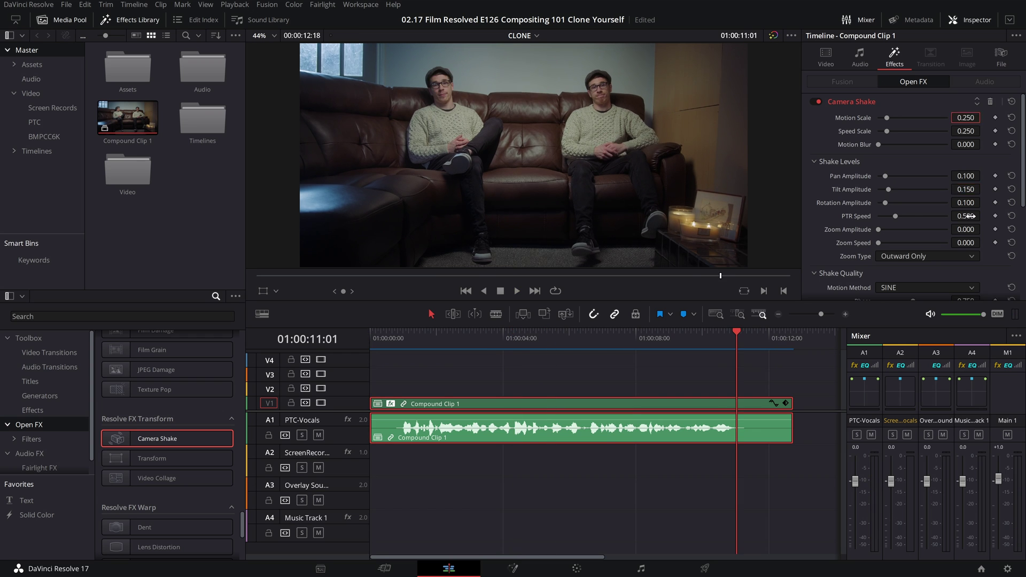